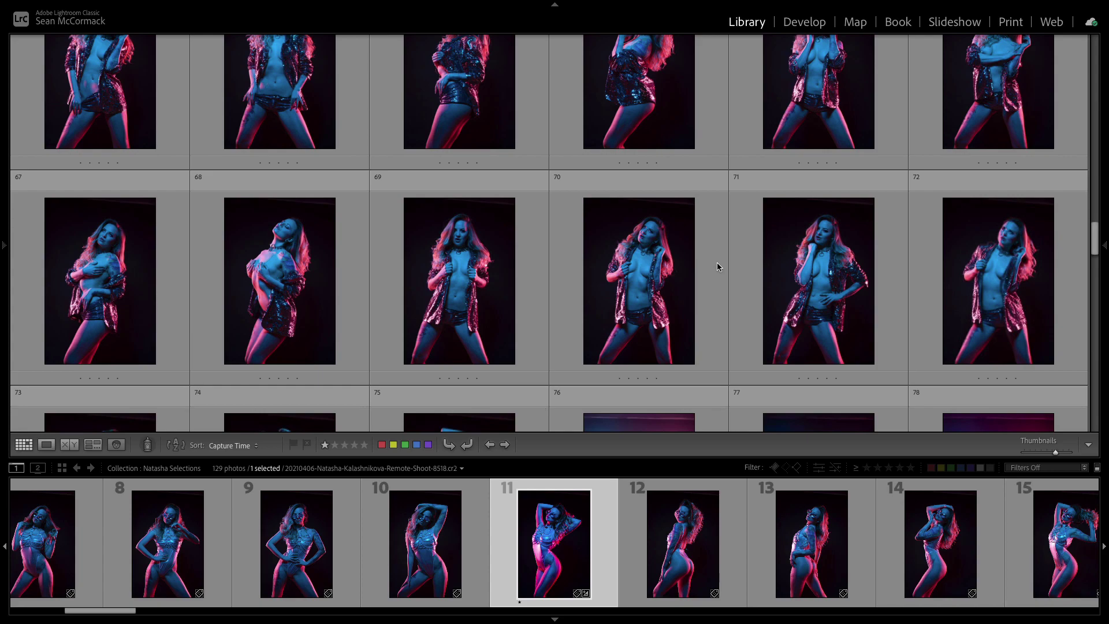
# - View the collection's first photo in Loupe view and compare it with the next four photos one by one
pyautogui.scroll(20, 718, 266)
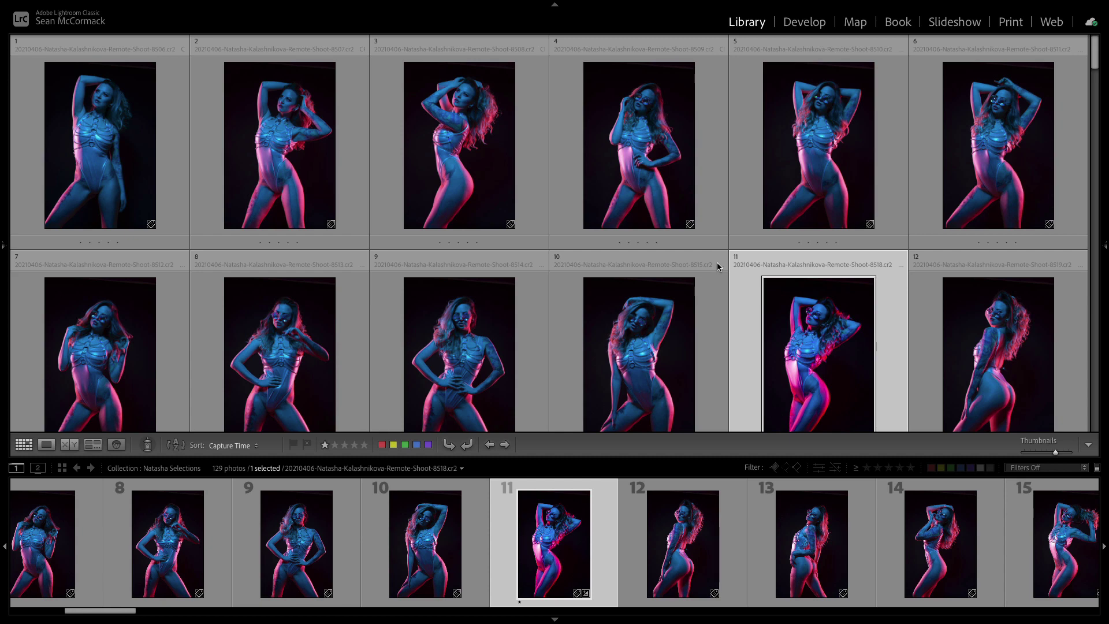
pyautogui.doubleClick(134, 126)
pyautogui.press('Right')
pyautogui.press('Left')
pyautogui.press('Left')
pyautogui.press('Right')
pyautogui.press('Right')
pyautogui.press('Right')
pyautogui.press('Left')
pyautogui.press('Left')
pyautogui.press('Left')
pyautogui.press('Right')
pyautogui.press('Right')
pyautogui.press('Right')
pyautogui.press('Right')
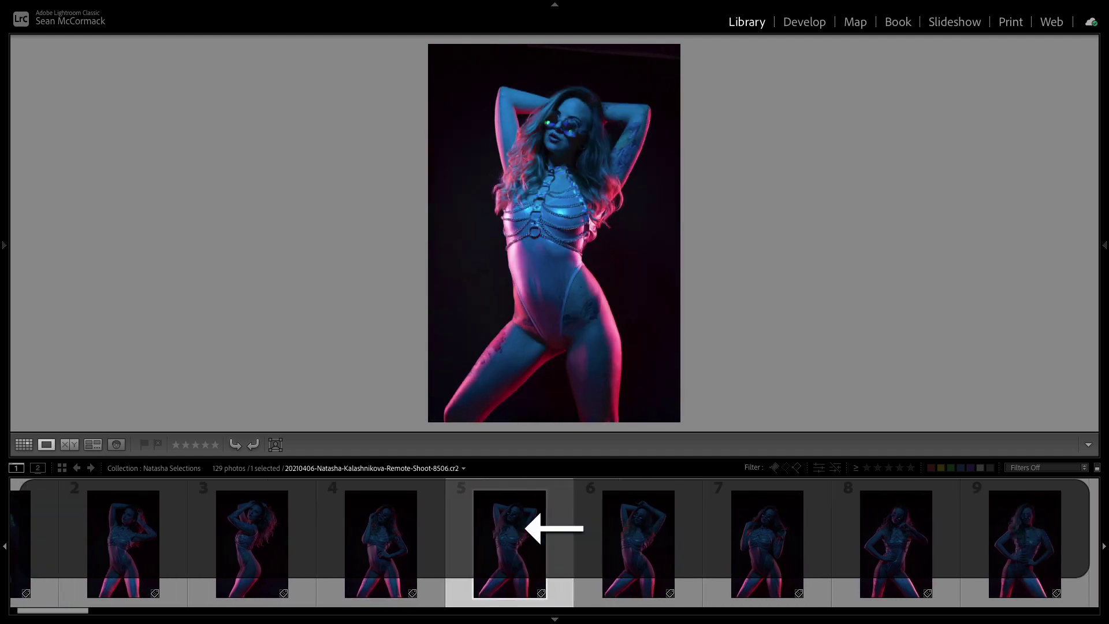
pyautogui.press('Left')
pyautogui.press('Left')
pyautogui.press('Left')
pyautogui.press('Left')
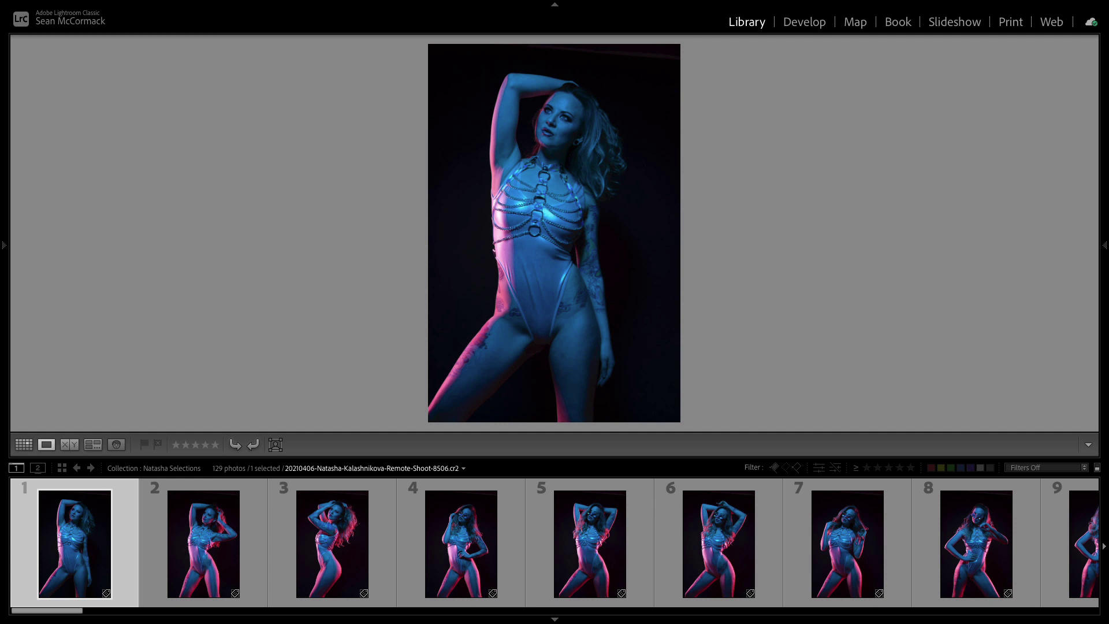
# - Return to the grid, keep the thumbnails sized at six per row, and select photos 1 to 6
pyautogui.press('g')
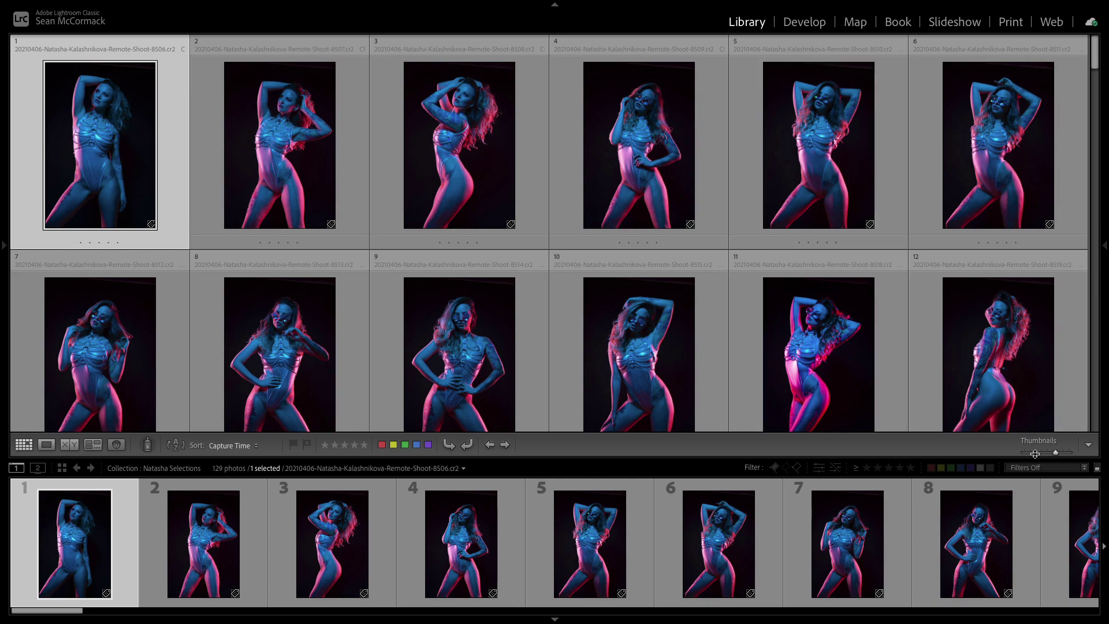
pyautogui.press('-')
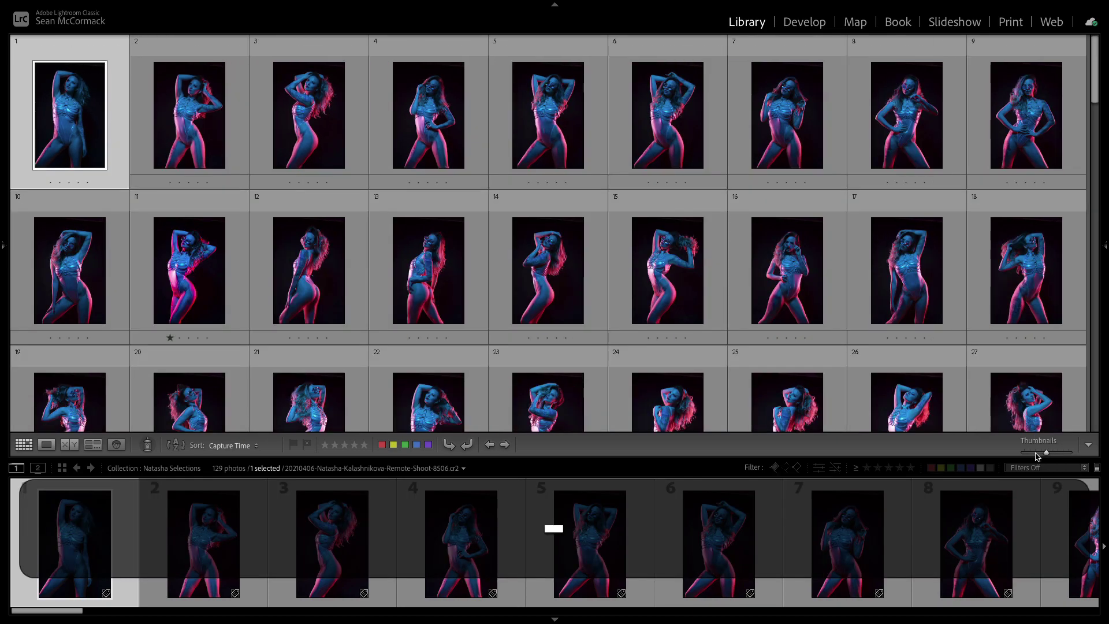
pyautogui.press('=')
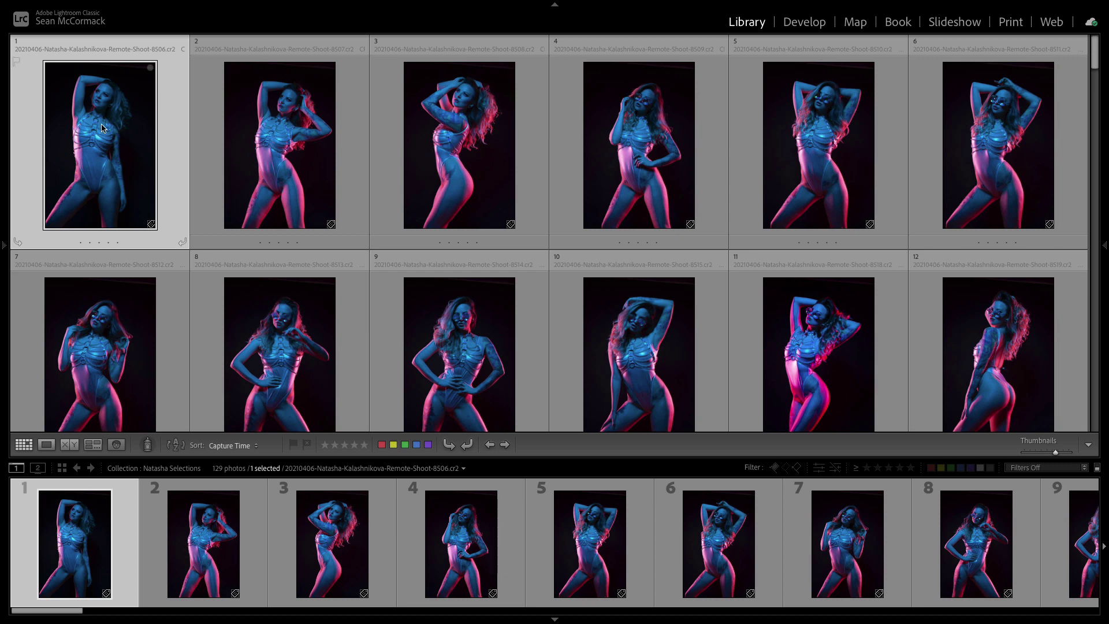
pyautogui.keyDown('shift'); pyautogui.click(1028, 167); pyautogui.keyUp('shift')
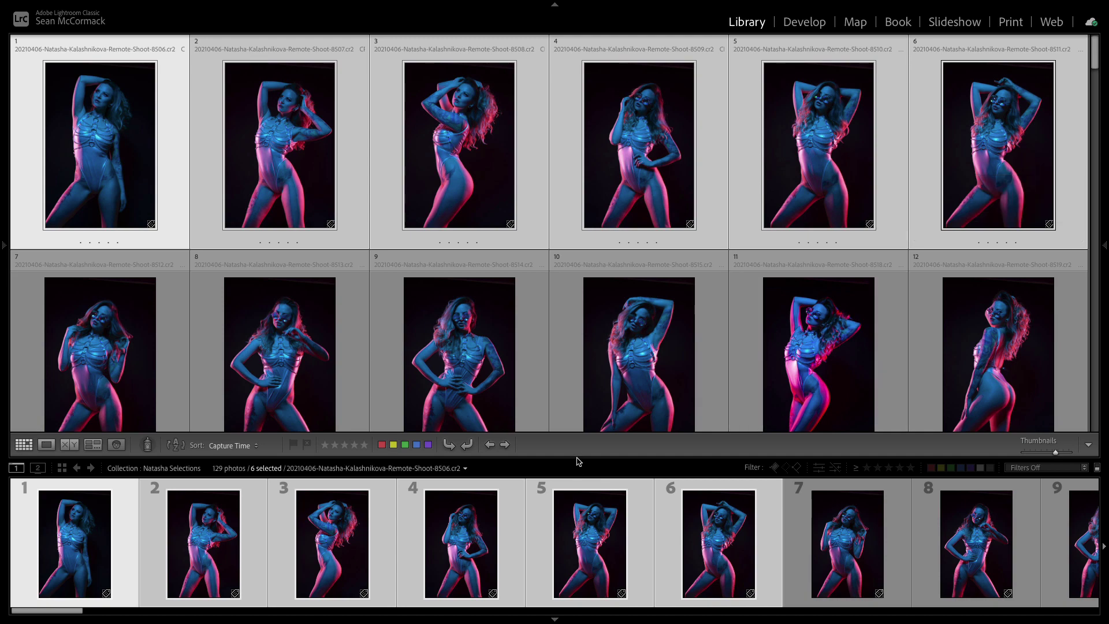
# - Hide the filmstrip, the toolbar and the module picker to give the photos more room
pyautogui.click(555, 619)
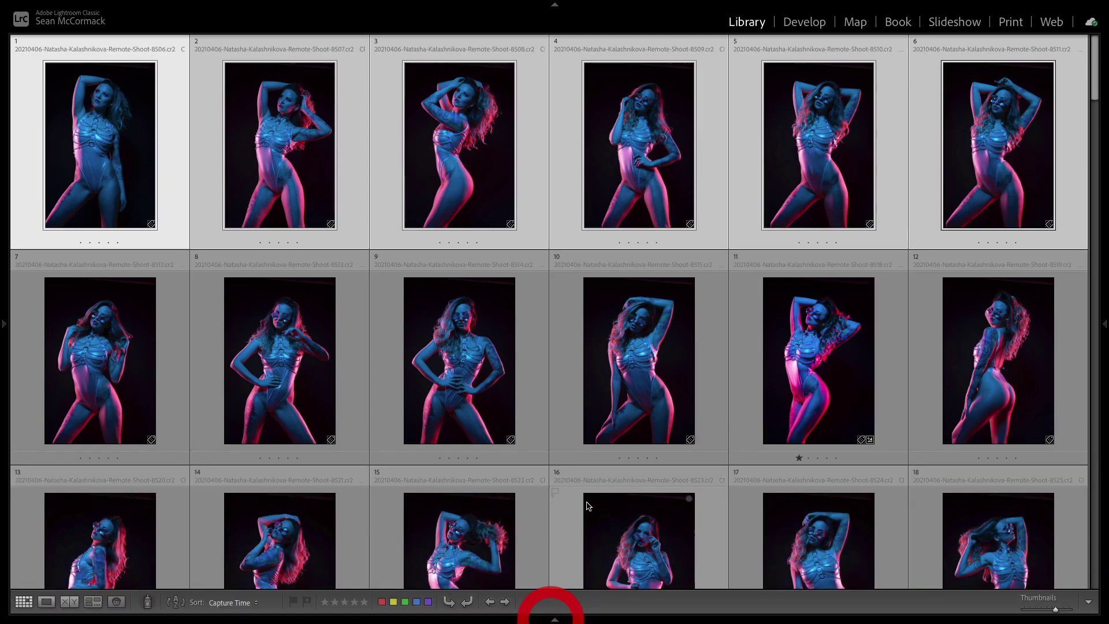
pyautogui.press('t')
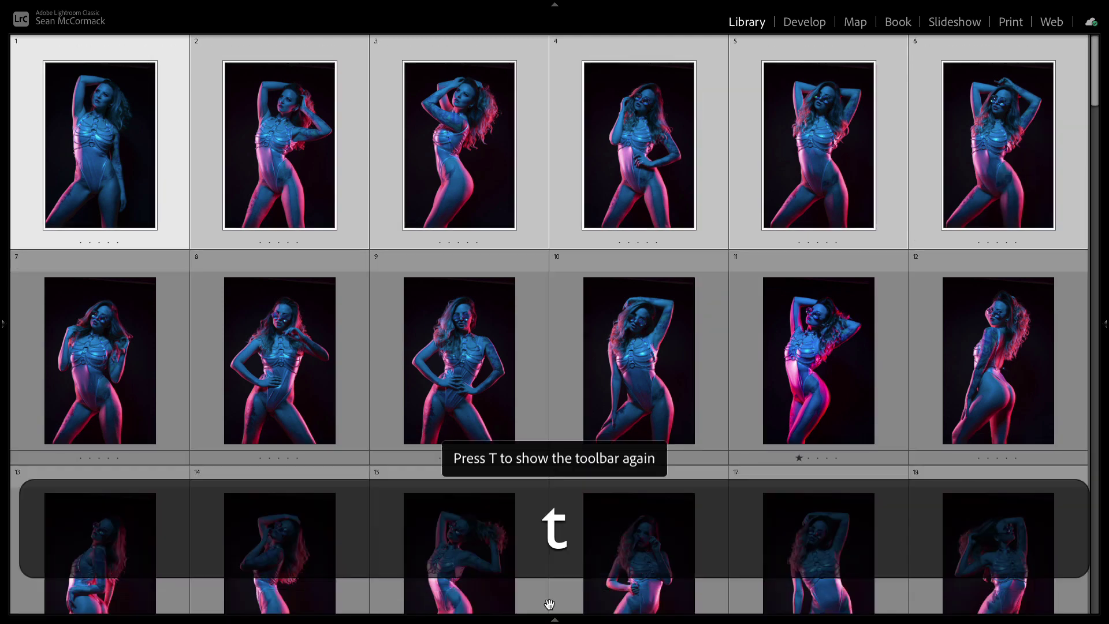
pyautogui.click(554, 4)
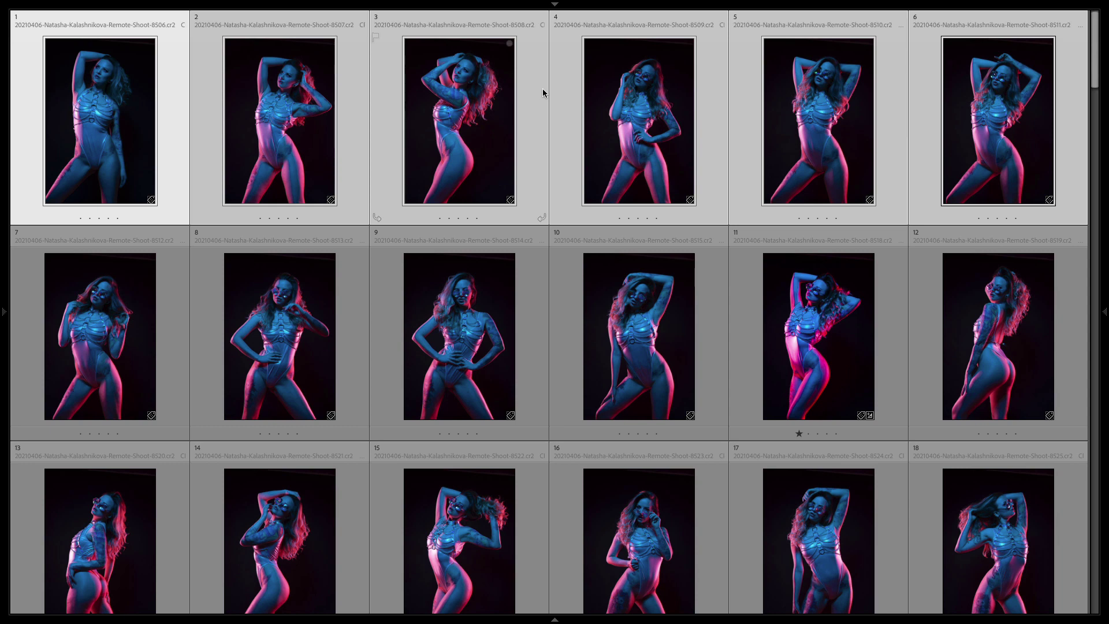
# - Show the six selected photos in Survey view and remove photos 1 and 5 from the comparison
pyautogui.press('n')
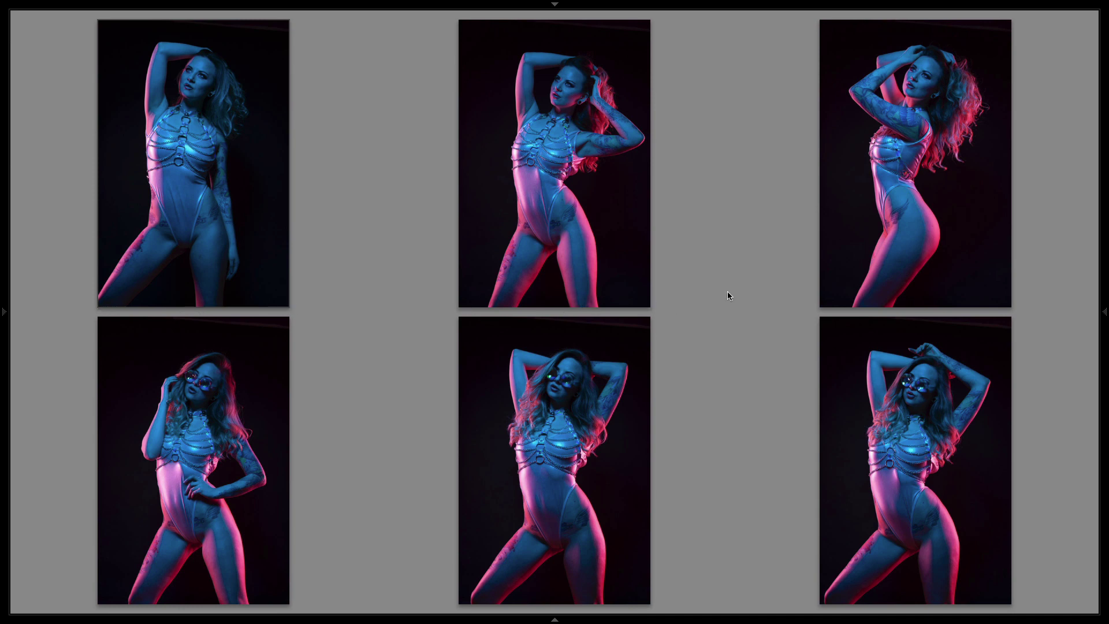
pyautogui.click(283, 300)
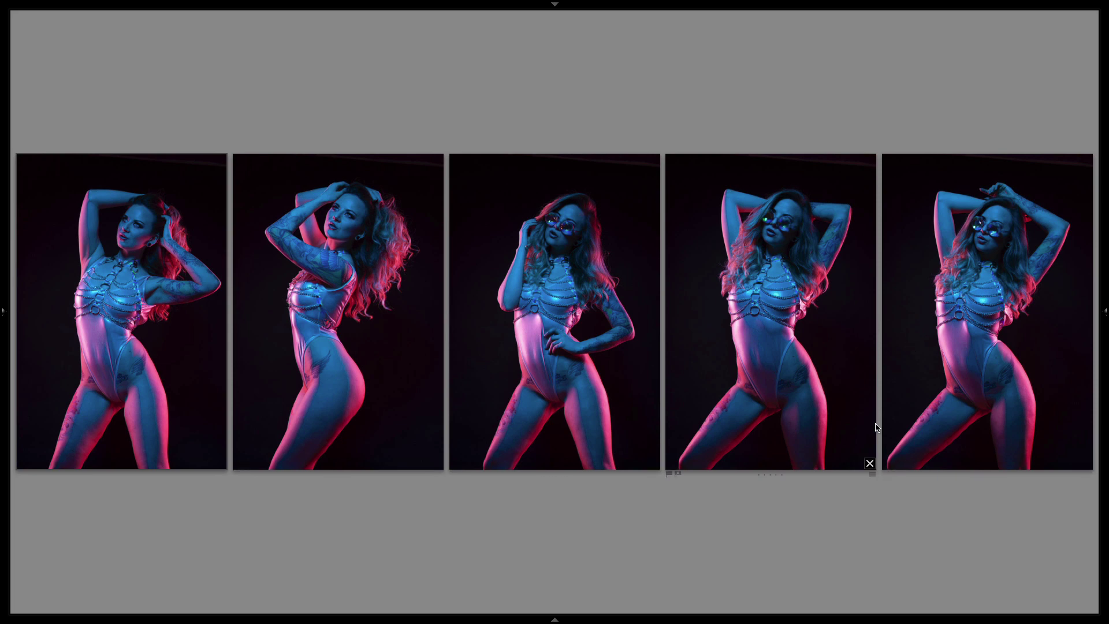
pyautogui.click(871, 464)
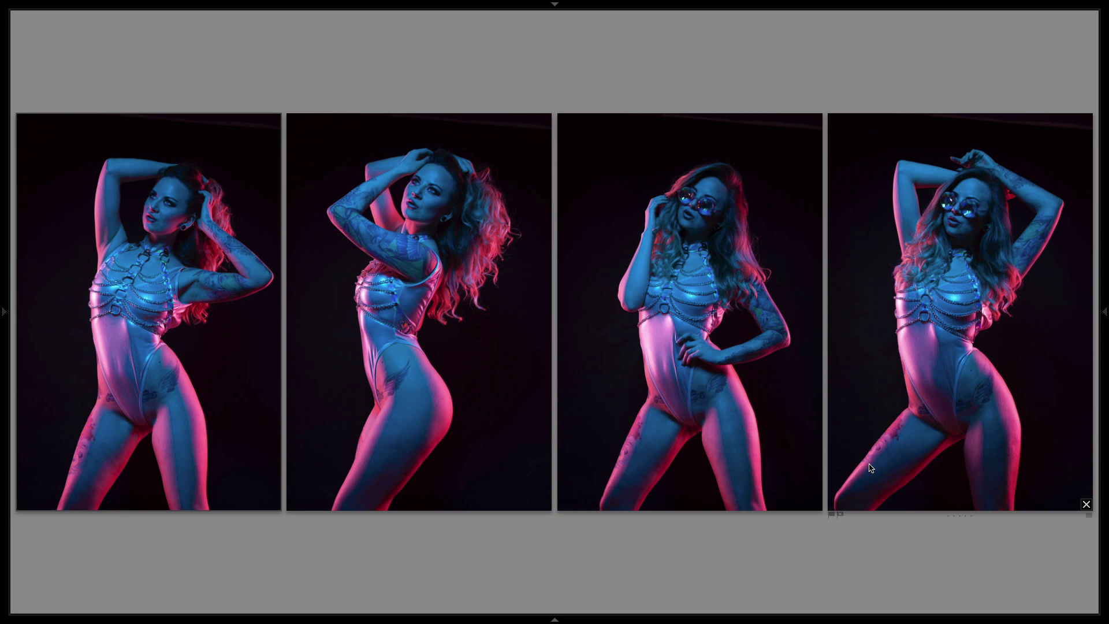
# - Give photos 2, 3 and 6 a one-star rating in the survey and return to the grid
pyautogui.click(216, 298)
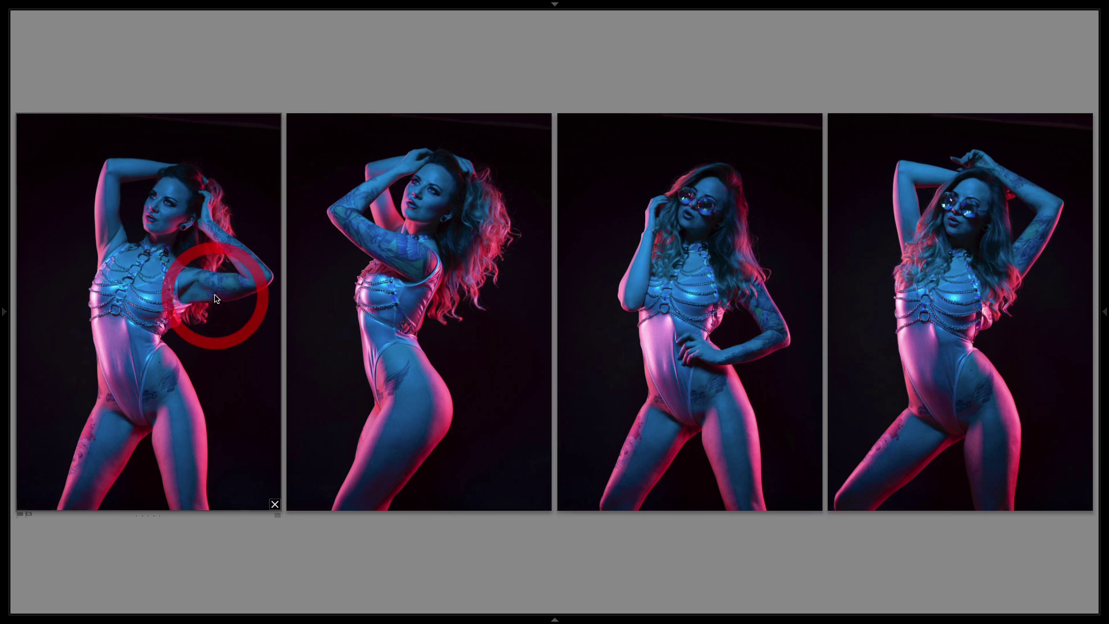
pyautogui.press('1')
pyautogui.click(446, 270)
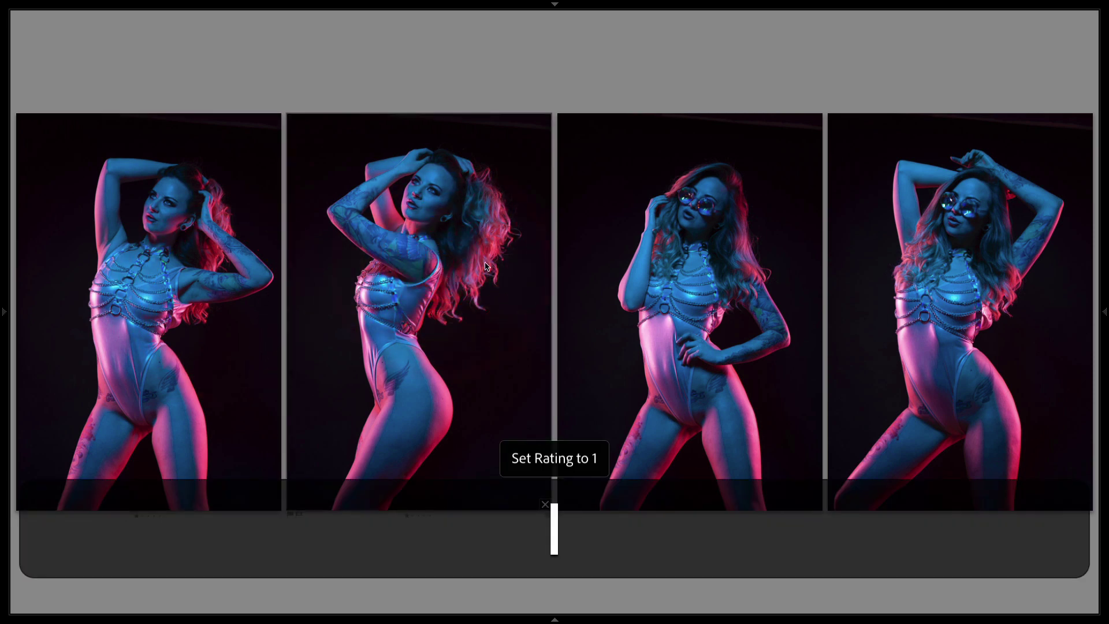
pyautogui.click(927, 258)
pyautogui.press('1')
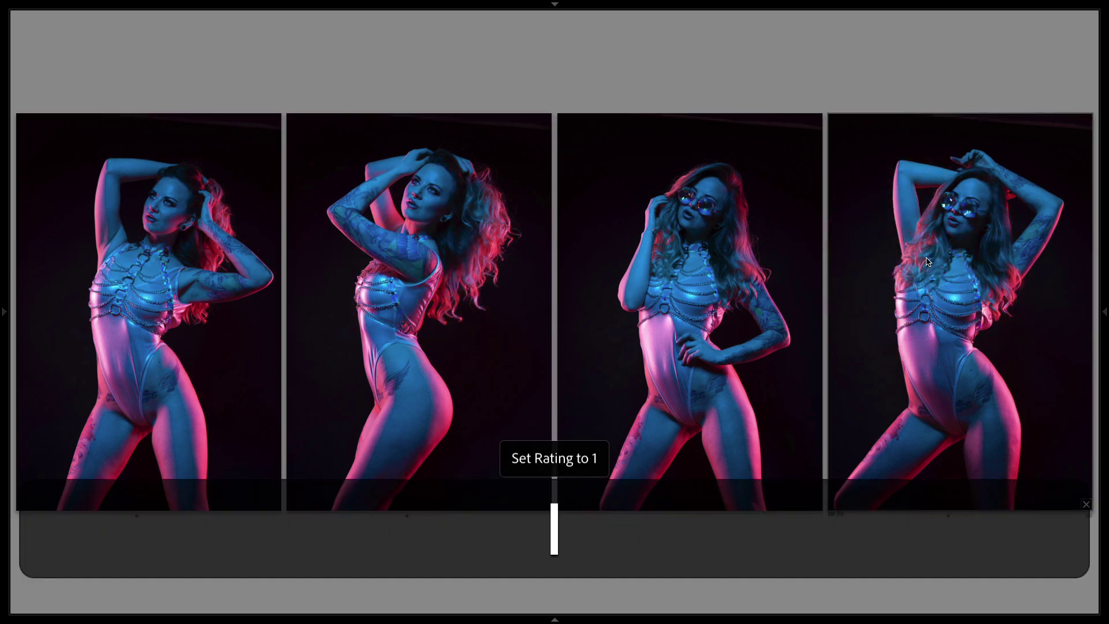
pyautogui.press('g')
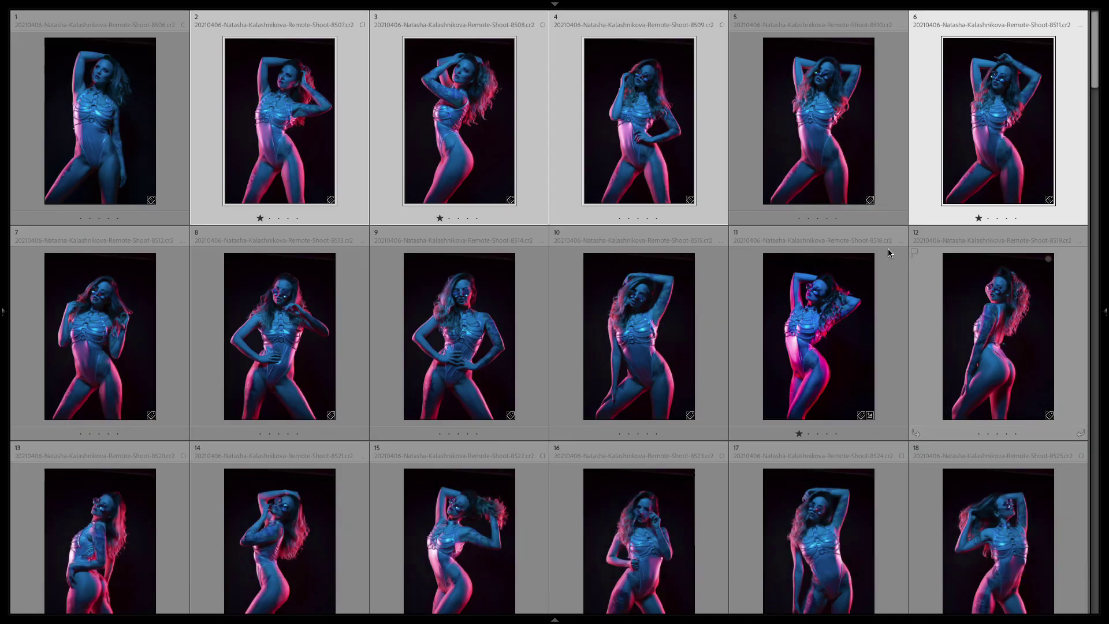
# - Select photos 7 to 12 and show them together in Survey view
pyautogui.click(35, 315)
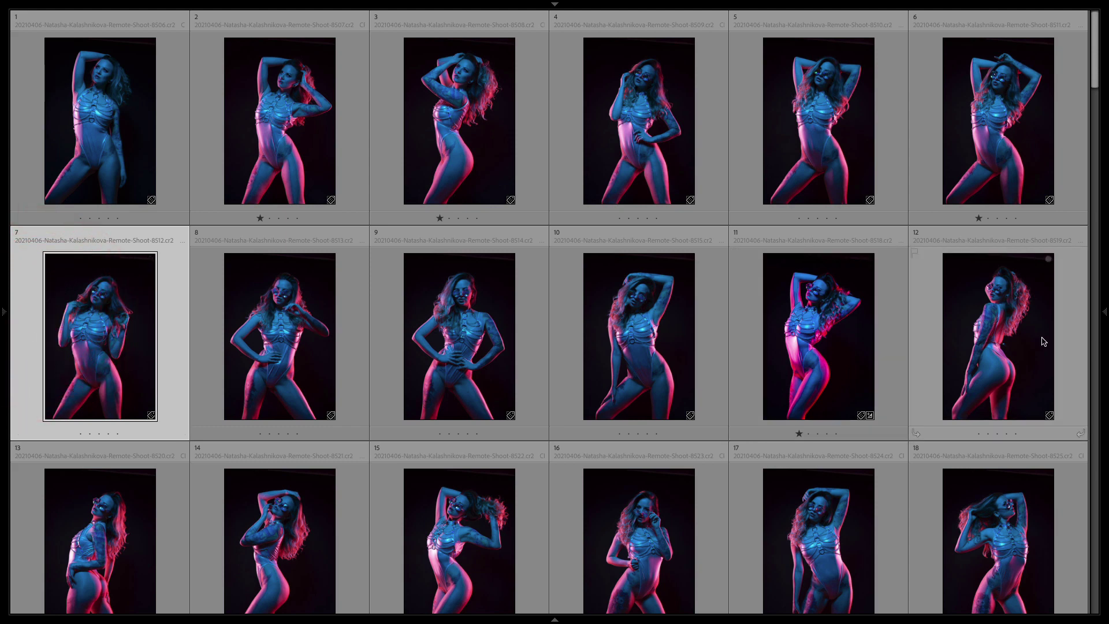
pyautogui.keyDown('shift'); pyautogui.click(1025, 340); pyautogui.keyUp('shift')
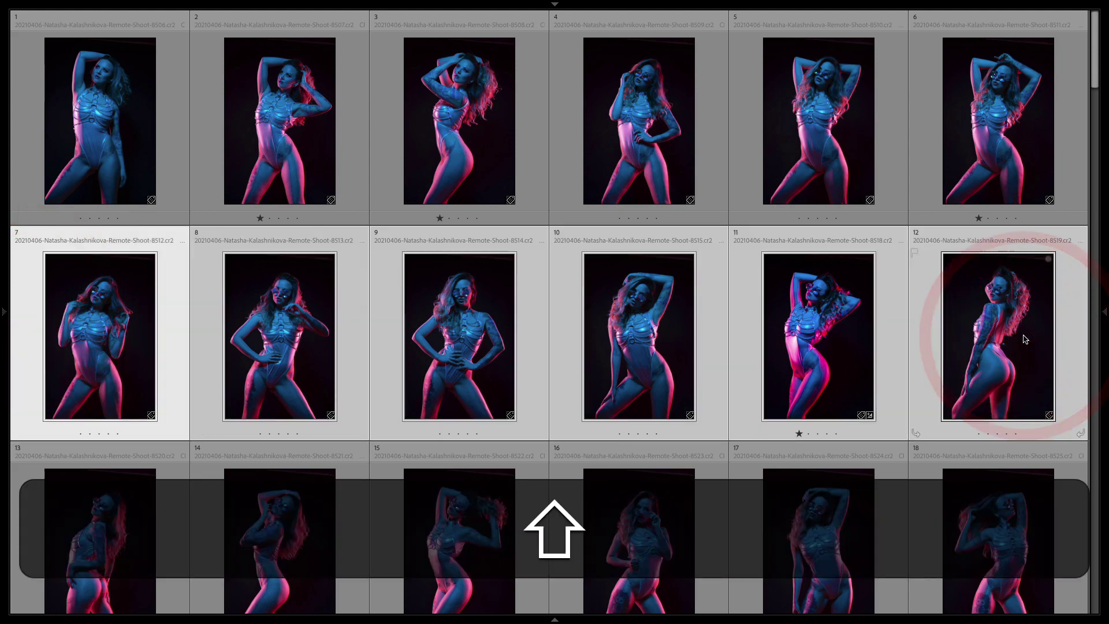
pyautogui.press('n')
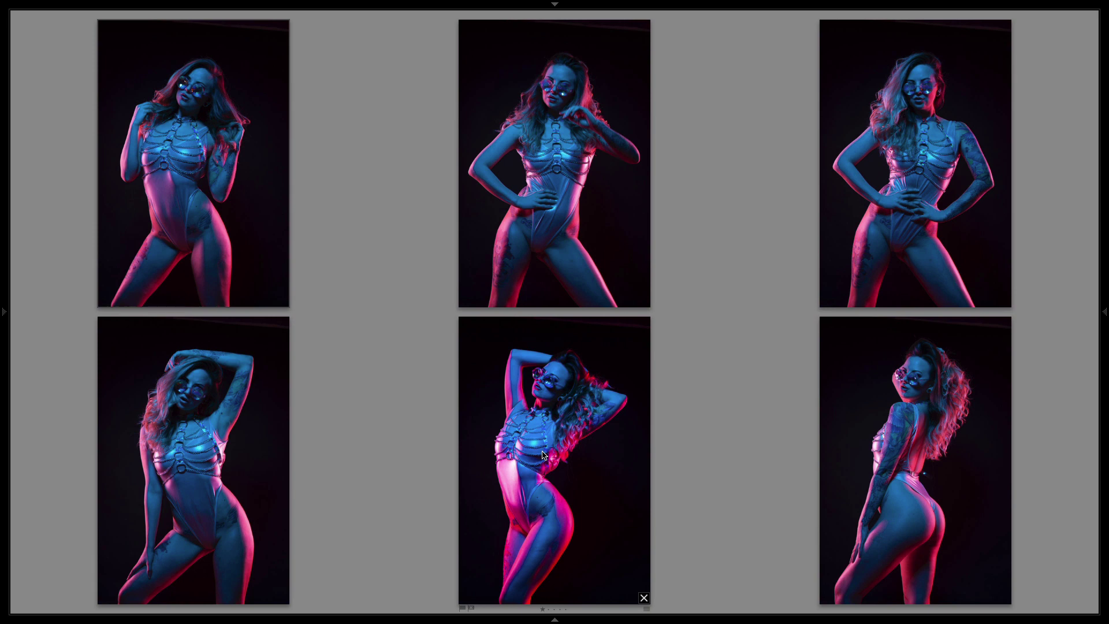
# - Rate photos 7, 8 and 10 with one star in the survey and go back to the grid
pyautogui.click(235, 214)
pyautogui.press('1')
pyautogui.click(550, 173)
pyautogui.press('1')
pyautogui.click(232, 408)
pyautogui.press('1')
pyautogui.click(584, 384)
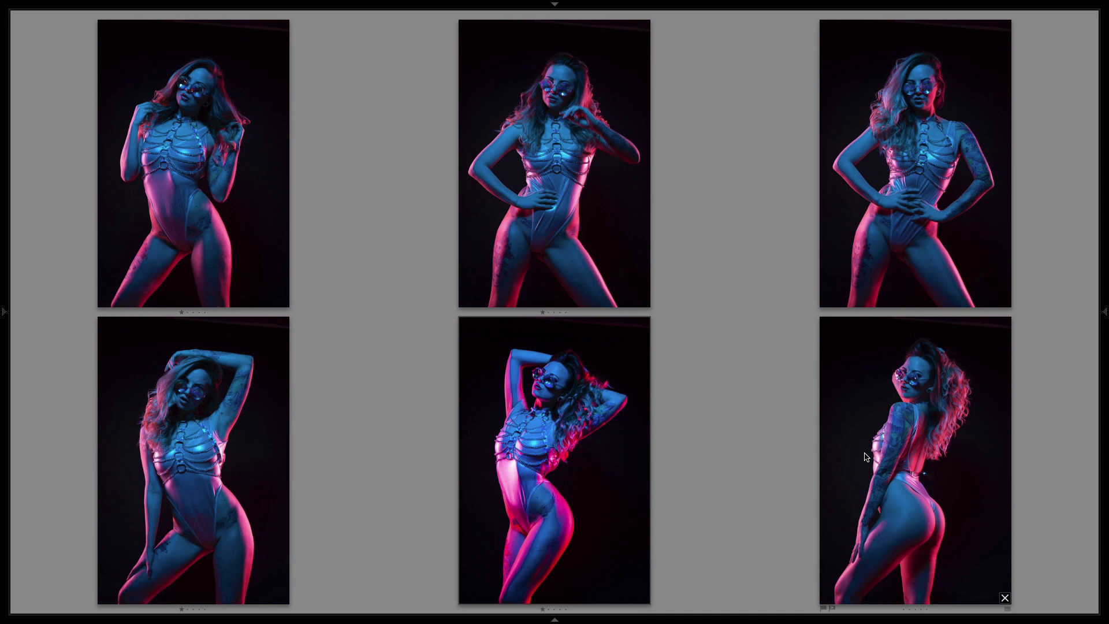
pyautogui.press('g')
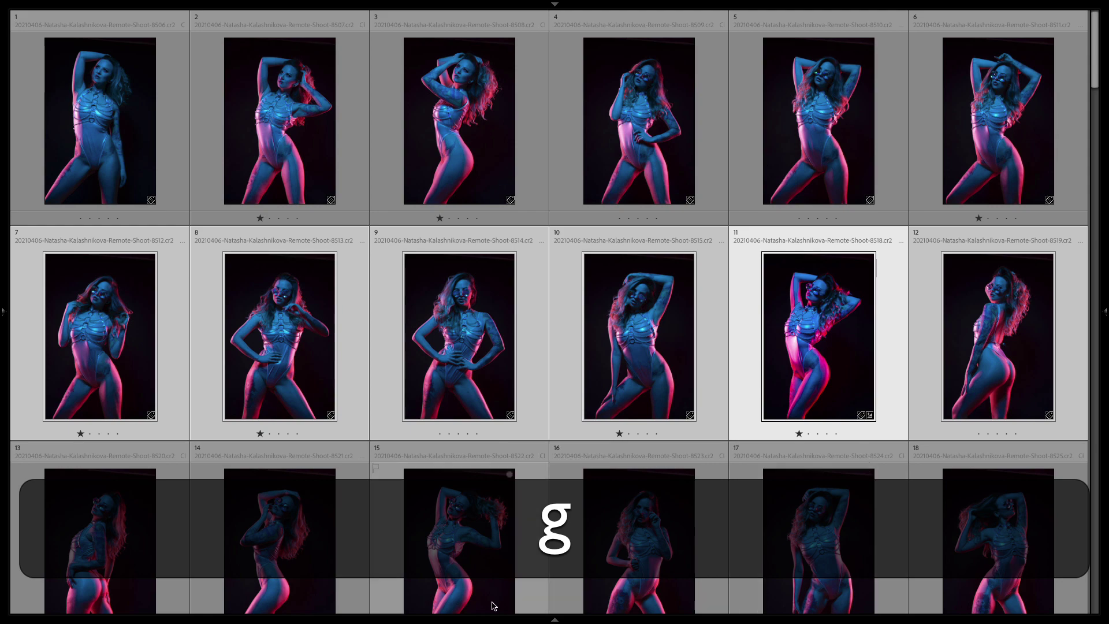
# - Select photos 13 to 18 and compare them in Survey view
pyautogui.click(89, 544)
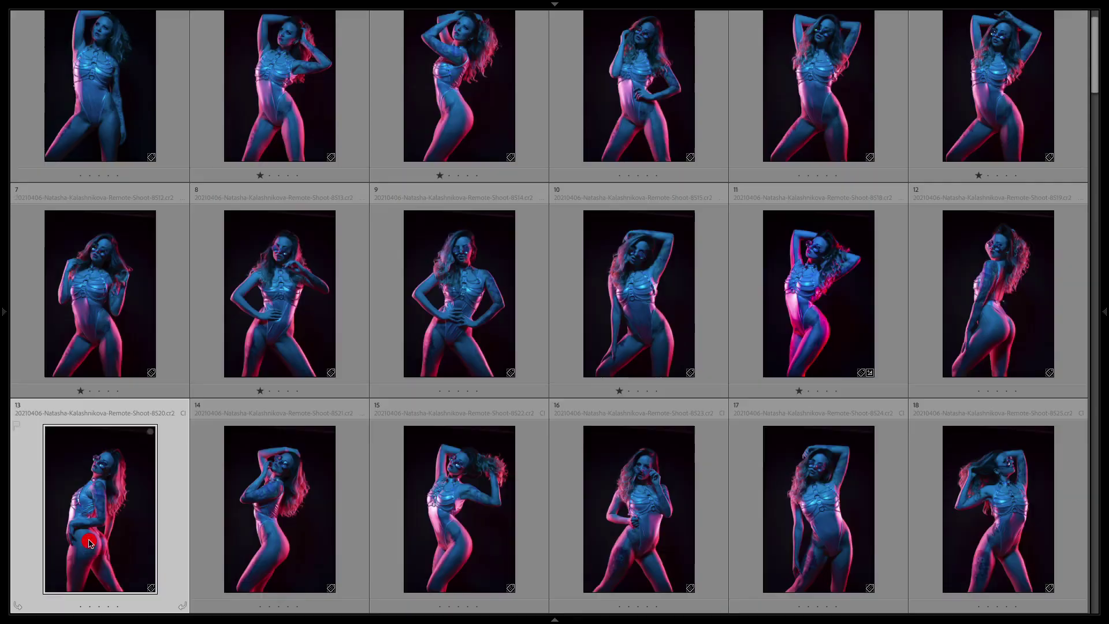
pyautogui.keyDown('shift'); pyautogui.click(991, 547); pyautogui.keyUp('shift')
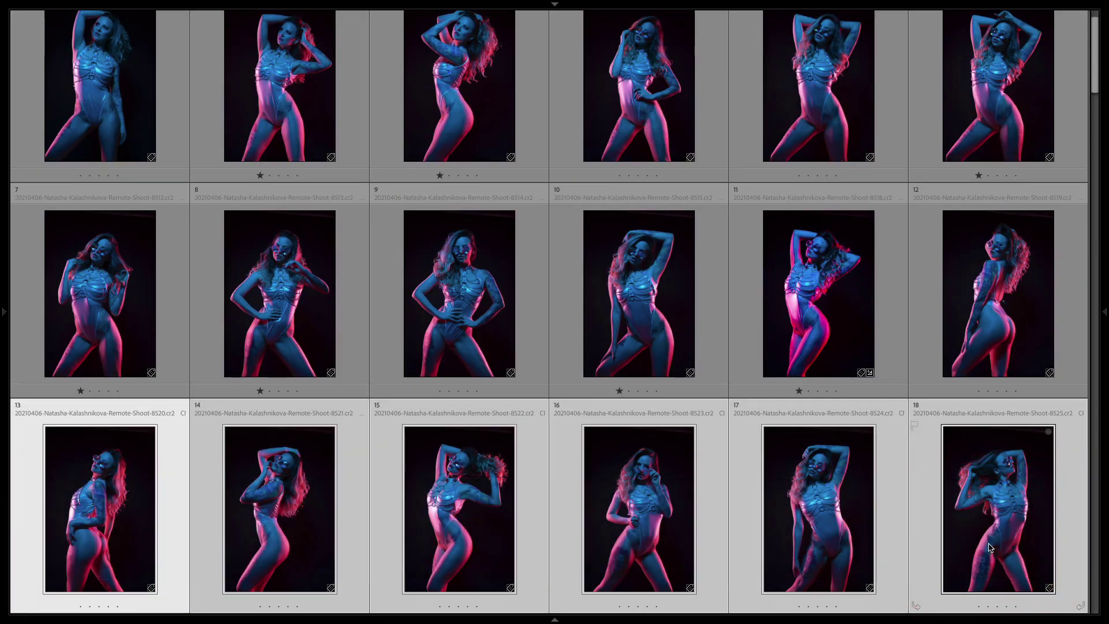
pyautogui.press('n')
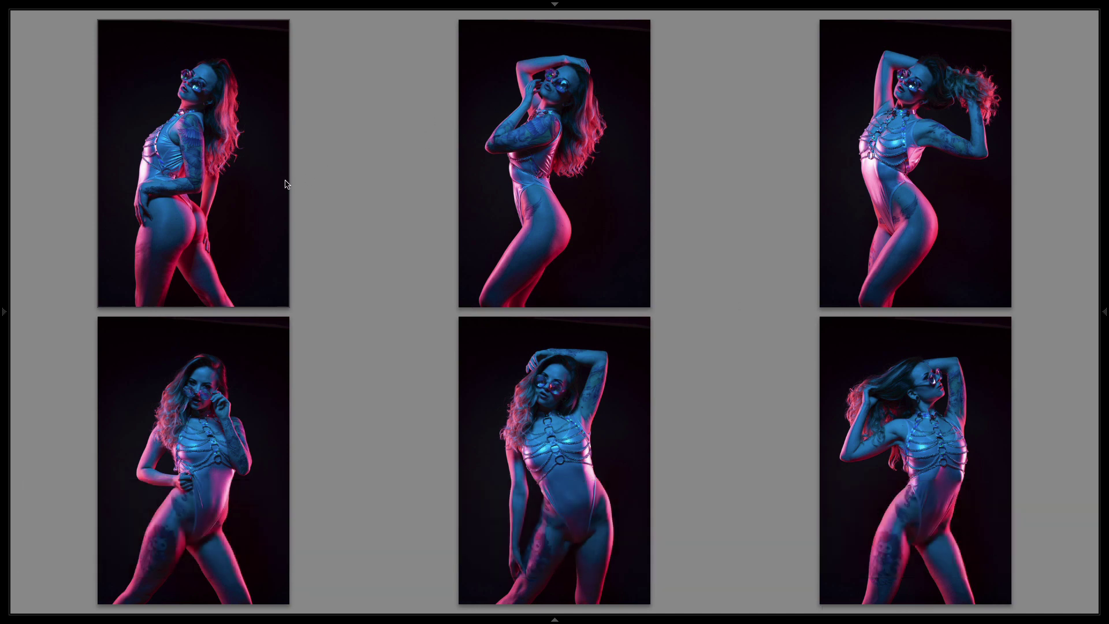
# - Assign one star to photos 13, 15, 16 and 18 in the survey and return to the grid
pyautogui.press('1')
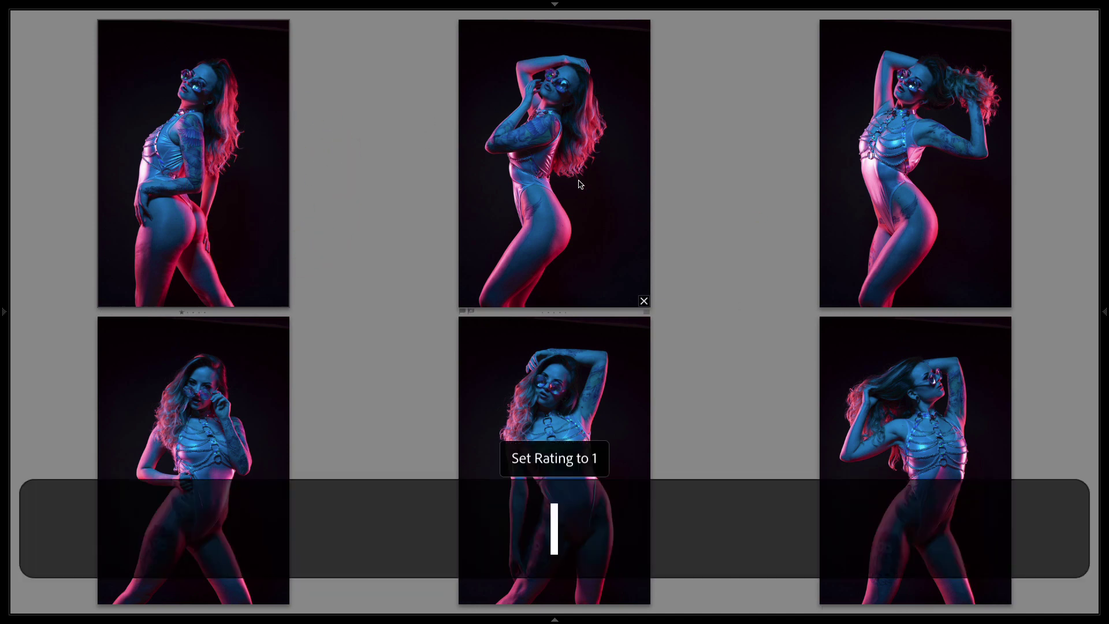
pyautogui.click(888, 185)
pyautogui.press('1')
pyautogui.click(245, 406)
pyautogui.press('1')
pyautogui.click(941, 453)
pyautogui.press('1')
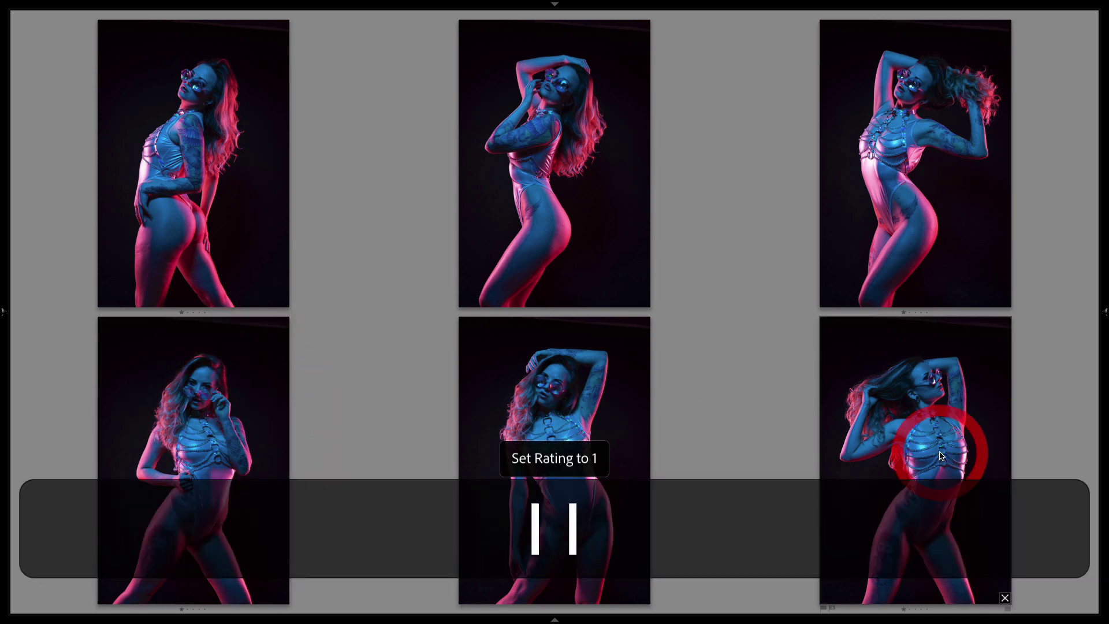
pyautogui.press('g')
# - Select photos 19 to 24 in the grid and open them in Survey view
pyautogui.scroll(-4, 909, 426)
pyautogui.click(82, 298)
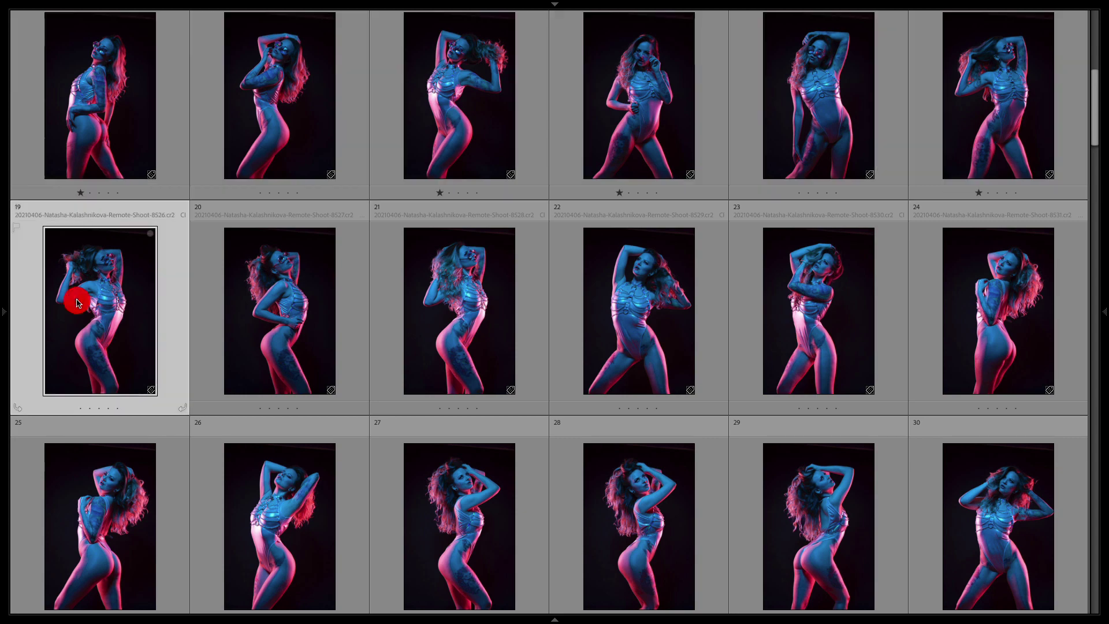
pyautogui.keyDown('shift'); pyautogui.click(985, 342); pyautogui.keyUp('shift')
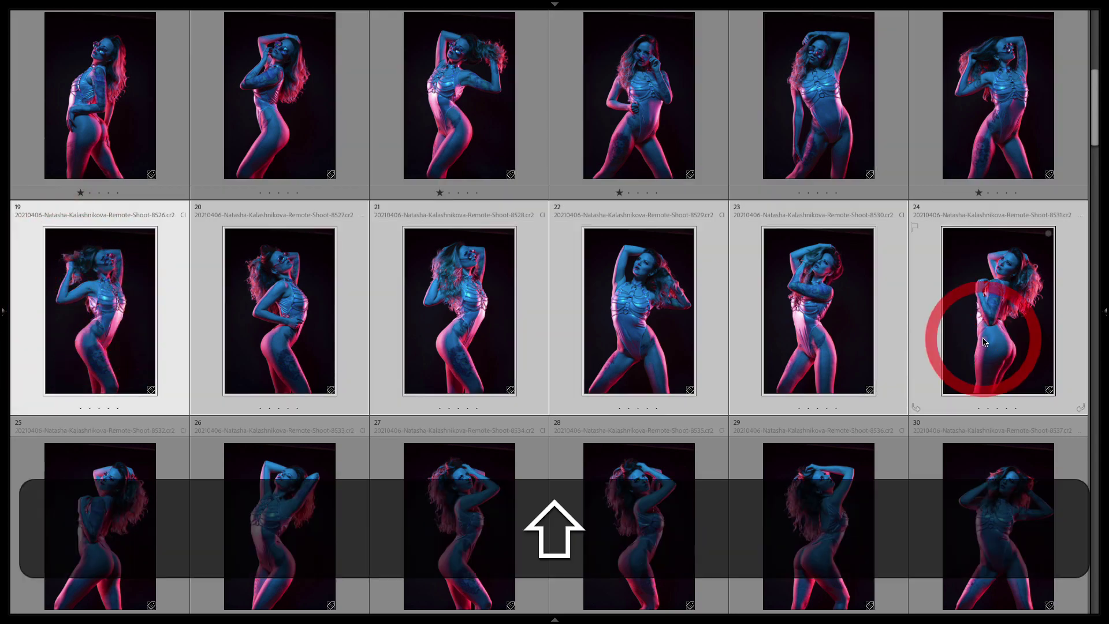
pyautogui.press('n')
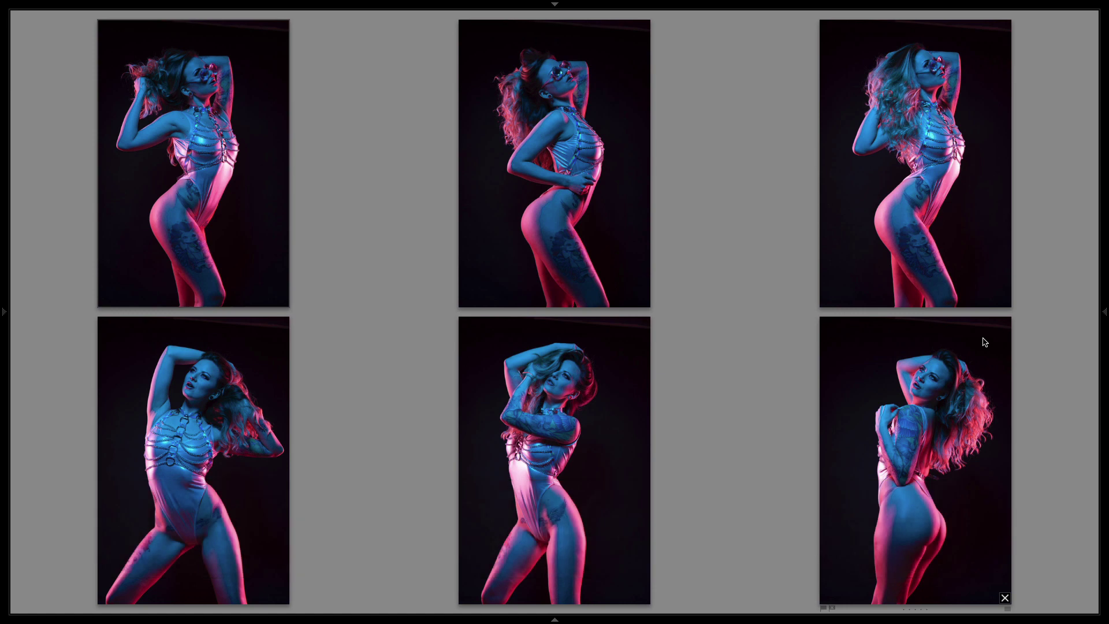
# - Set a one-star rating on photos 20, 23 and 24 in the survey and return to the grid
pyautogui.click(585, 206)
pyautogui.press('1')
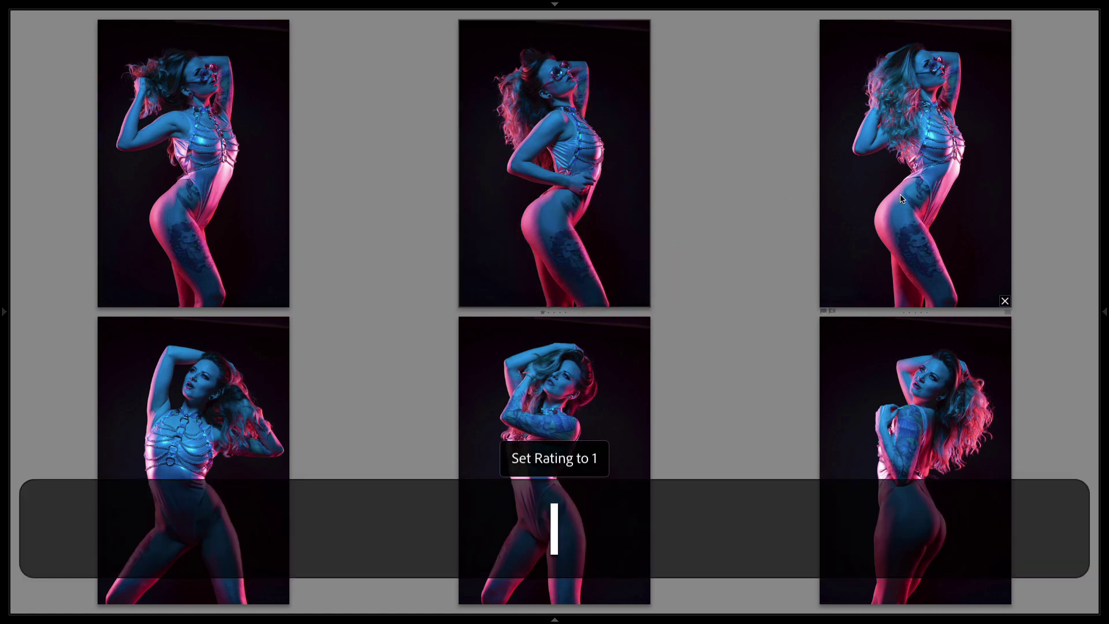
pyautogui.click(928, 184)
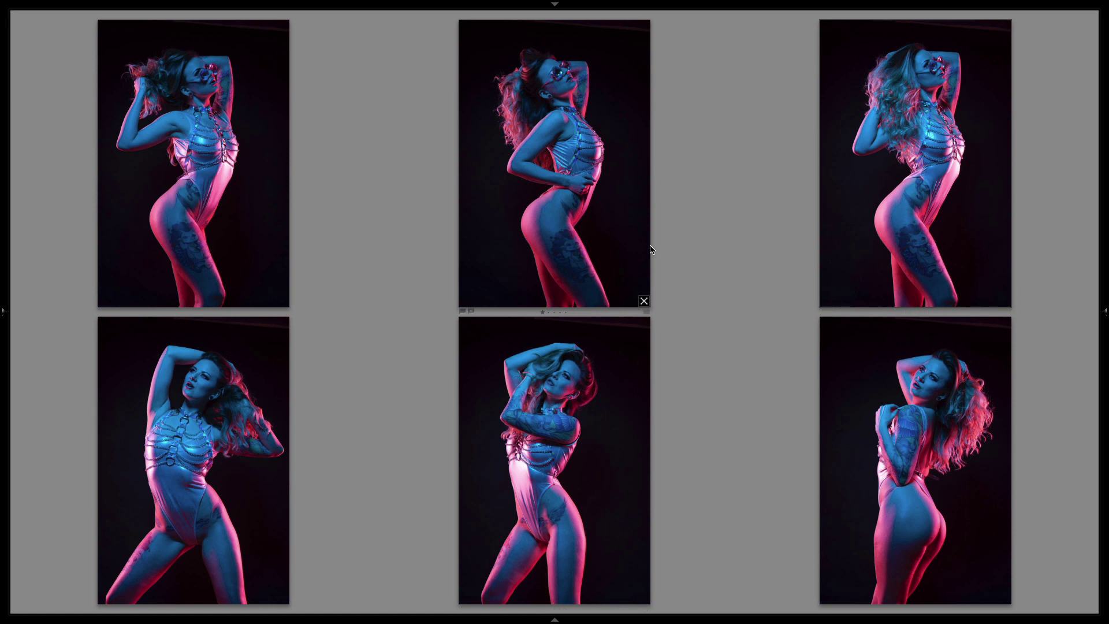
pyautogui.click(534, 429)
pyautogui.press('1')
pyautogui.click(863, 436)
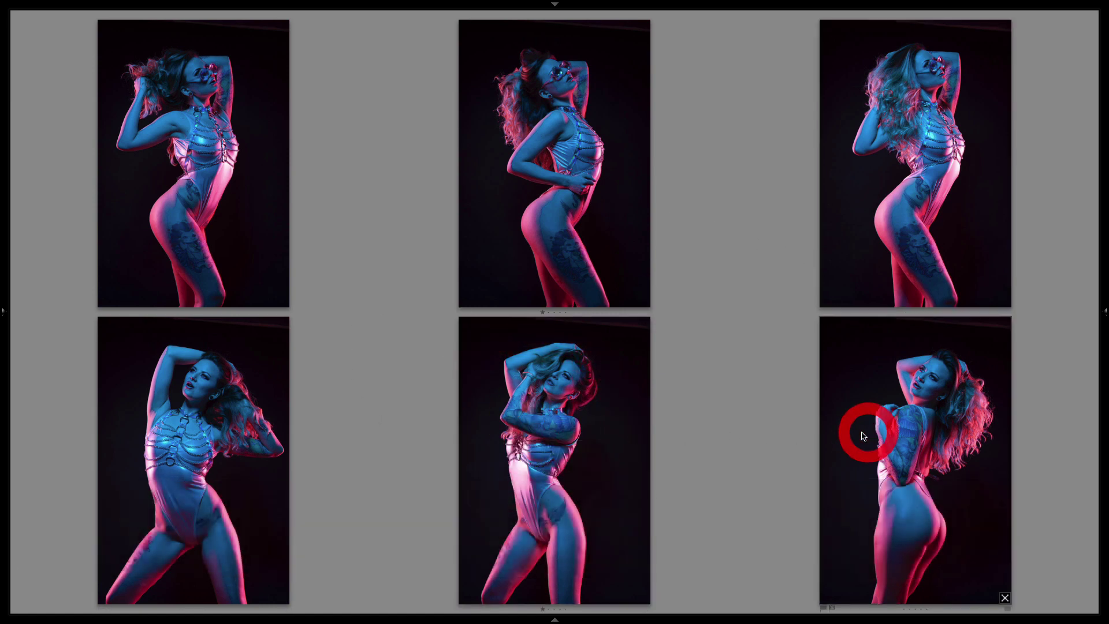
pyautogui.press('1')
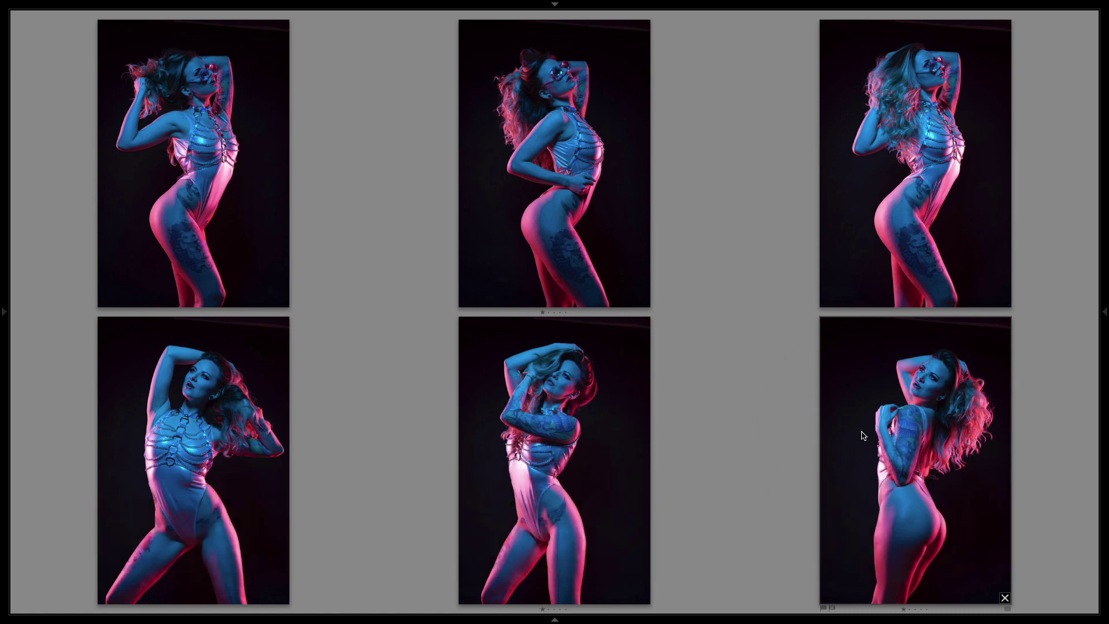
pyautogui.press('g')
pyautogui.scroll(-2, 393, 450)
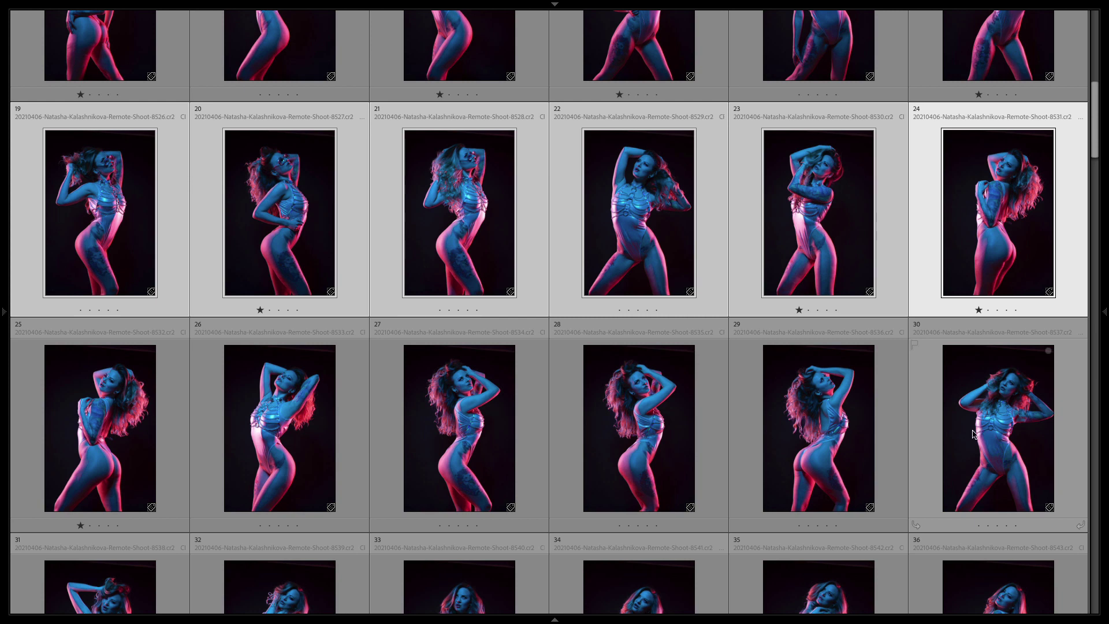
# - Select photos 25 to 30 in the grid and compare them in Survey view
pyautogui.click(173, 362)
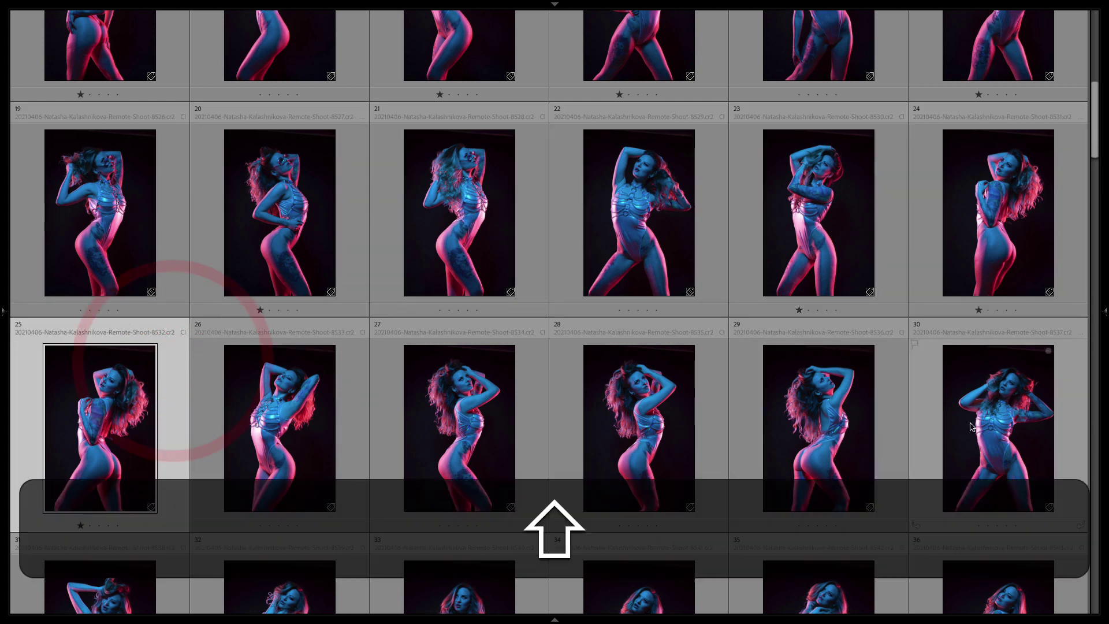
pyautogui.keyDown('shift'); pyautogui.click(989, 428); pyautogui.keyUp('shift')
pyautogui.press('n')
# - Give photos 26, 29 and 30 a one-star rating in the survey and return to the grid
pyautogui.click(584, 164)
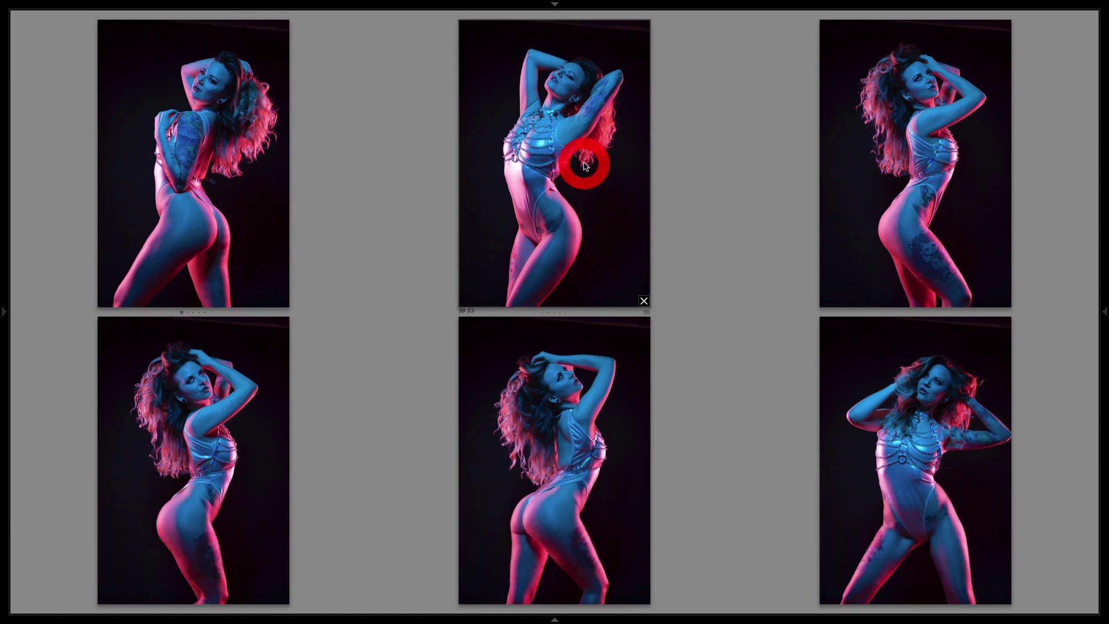
pyautogui.press('1')
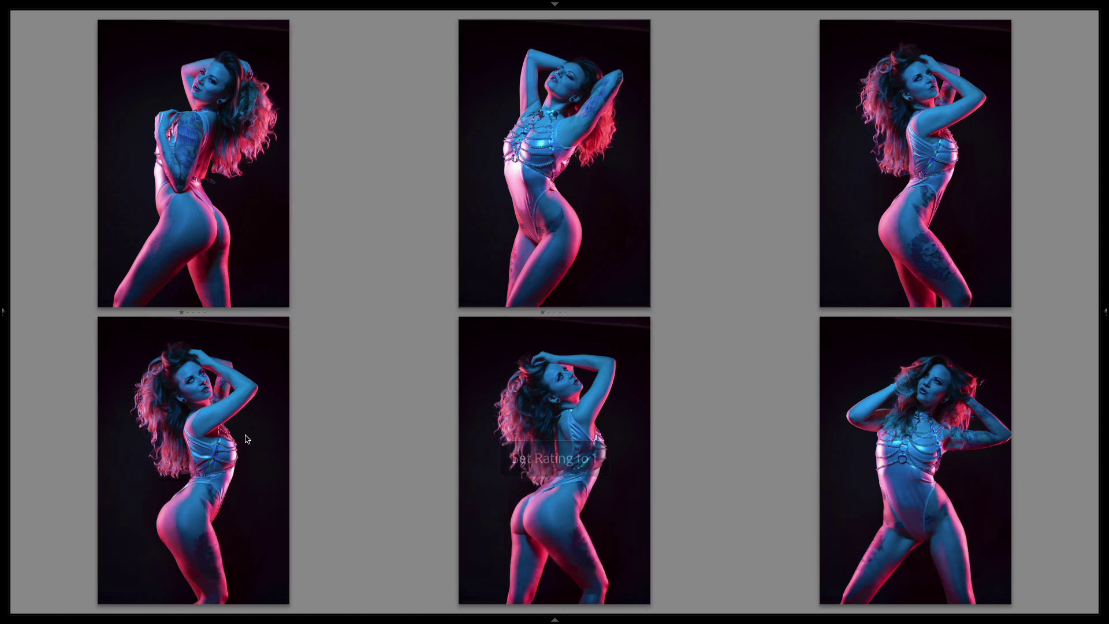
pyautogui.click(540, 404)
pyautogui.press('1')
pyautogui.click(924, 416)
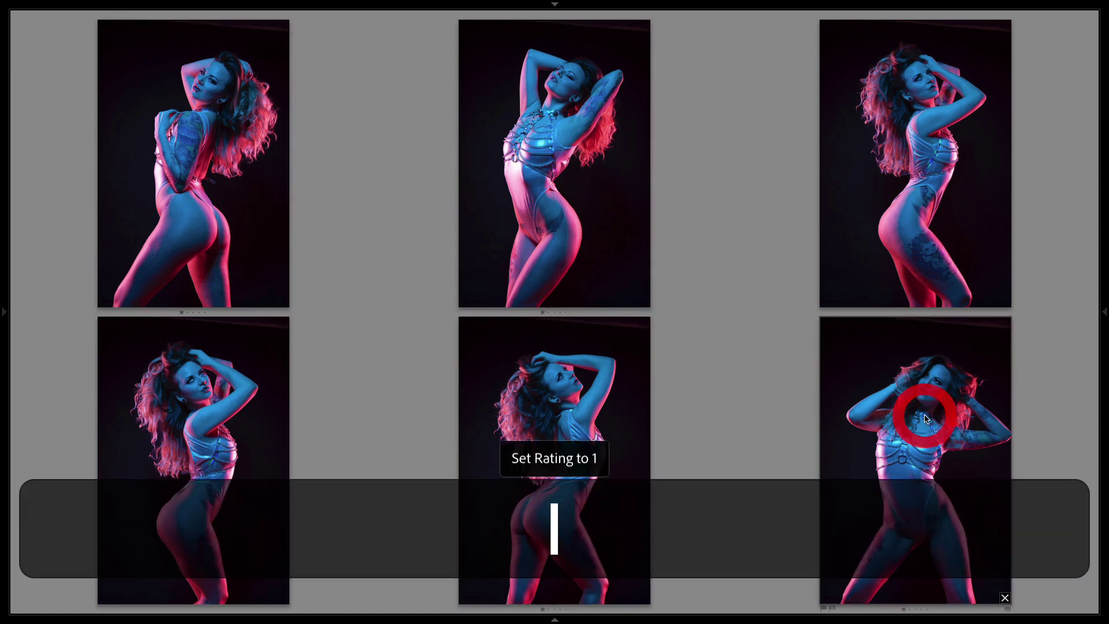
pyautogui.press('g')
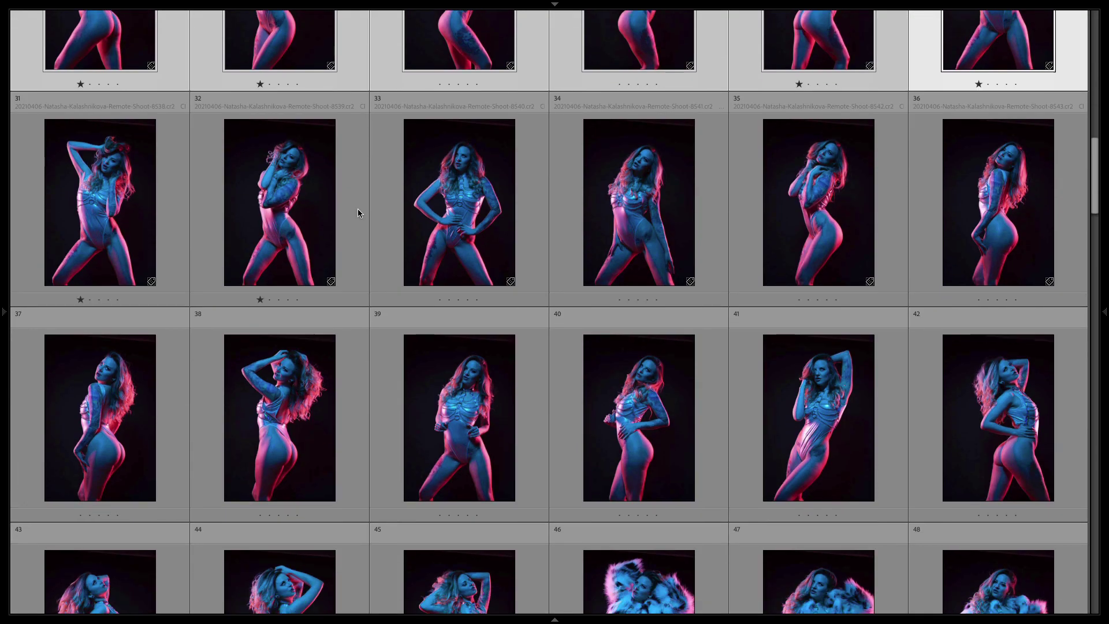
# - Select photos 31 to 36 and open them in Survey view
pyautogui.click(92, 190)
pyautogui.keyDown('shift'); pyautogui.click(976, 202); pyautogui.keyUp('shift')
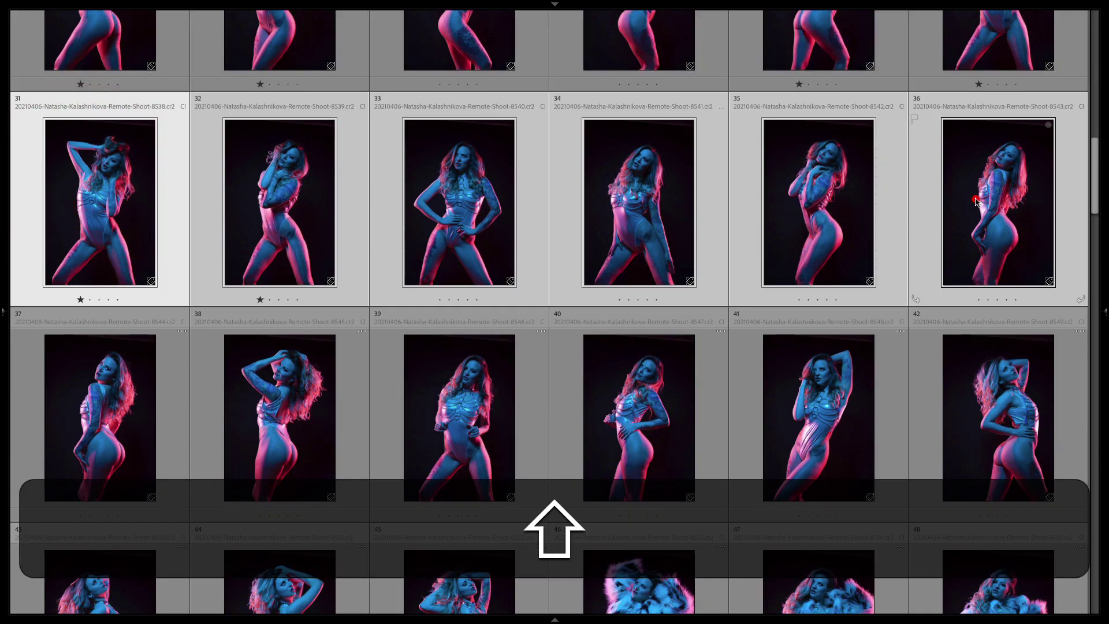
pyautogui.press('n')
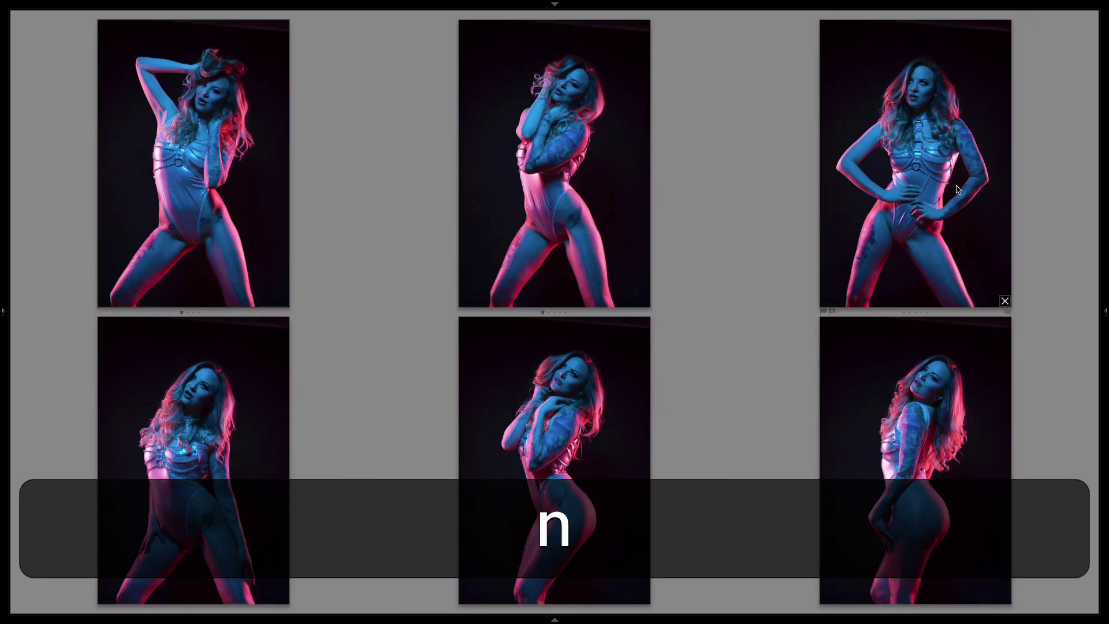
# - Rate photos 33 and 35 with one star in the survey and go back to the grid
pyautogui.click(900, 200)
pyautogui.press('1')
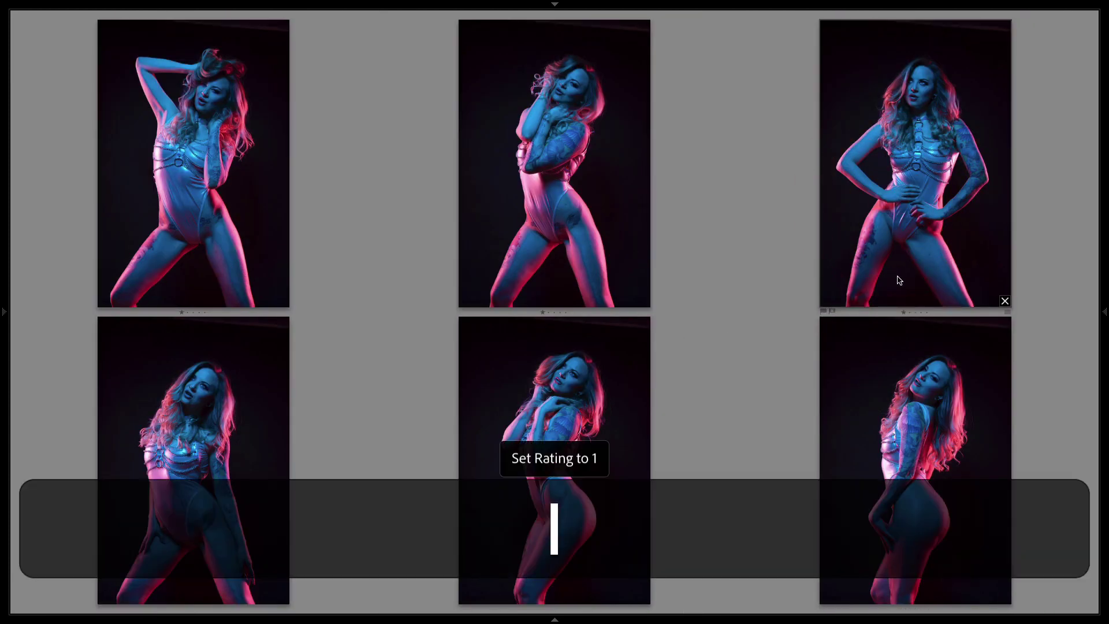
pyautogui.click(592, 392)
pyautogui.press('1')
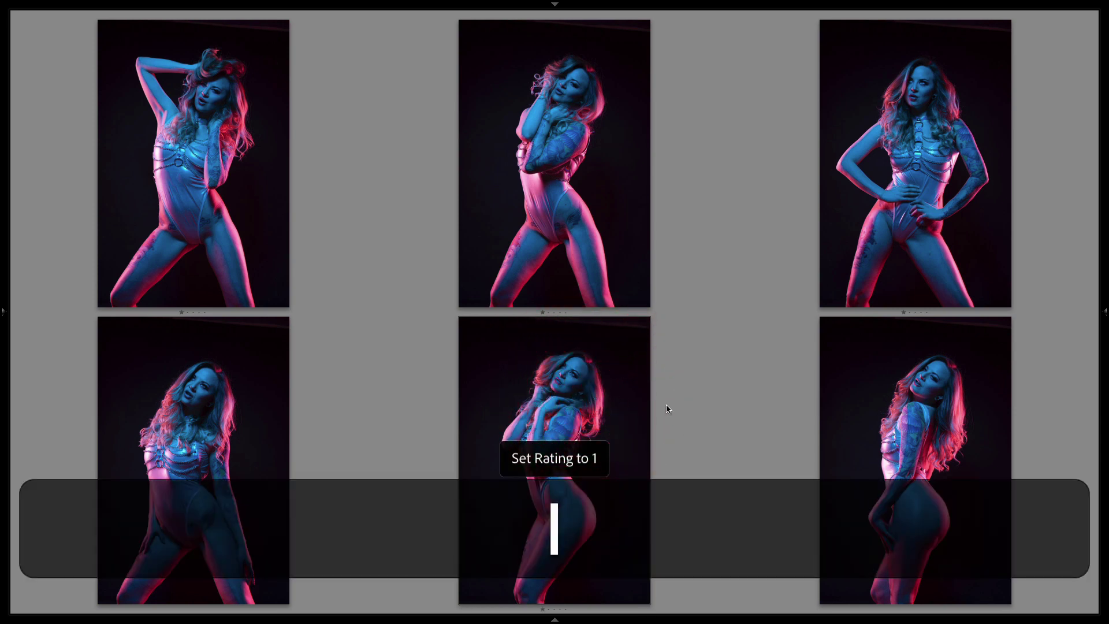
pyautogui.click(201, 181)
pyautogui.press('g')
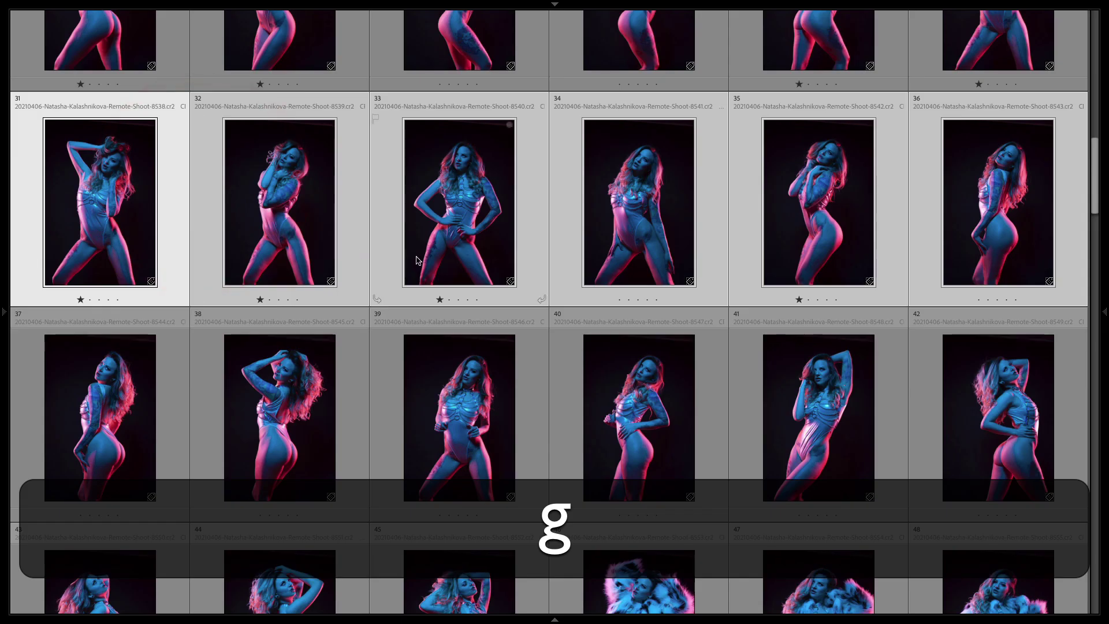
# - Select only photos 37 to 42 in the grid and compare them in Survey view
pyautogui.keyDown('shift'); pyautogui.click(992, 379); pyautogui.keyUp('shift')
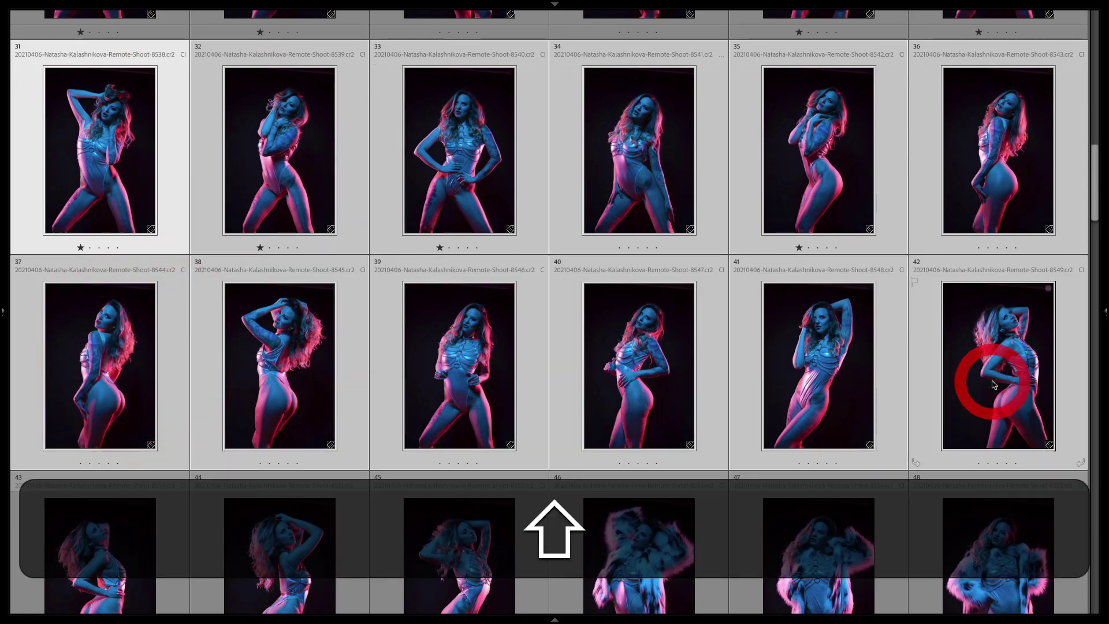
pyautogui.click(167, 323)
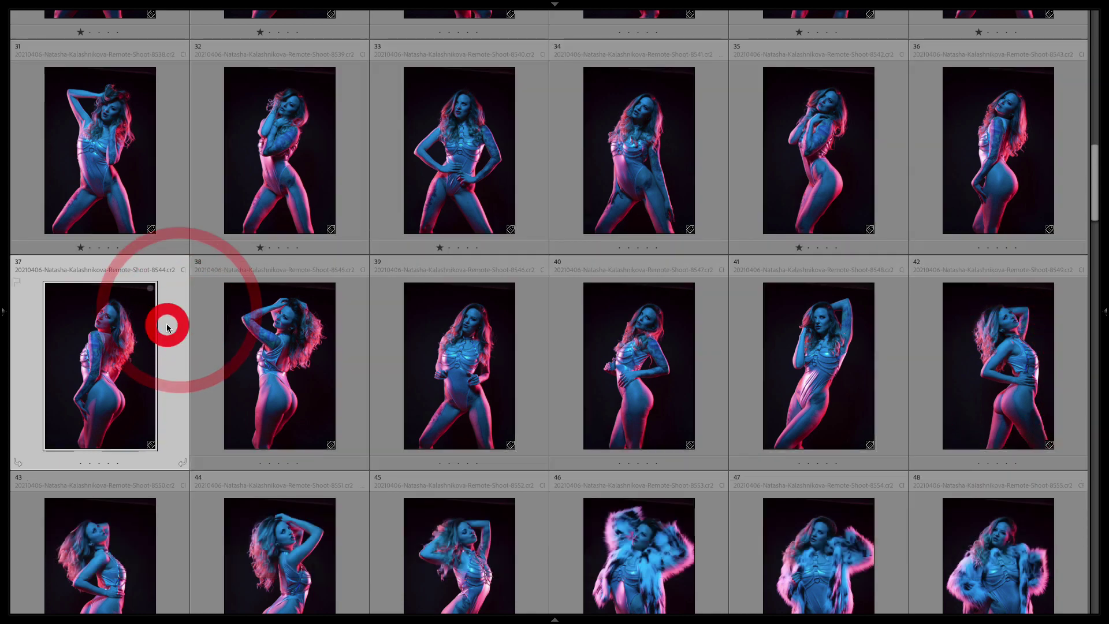
pyautogui.keyDown('shift'); pyautogui.click(1004, 330); pyautogui.keyUp('shift')
pyautogui.hotkey('shift', 'n')
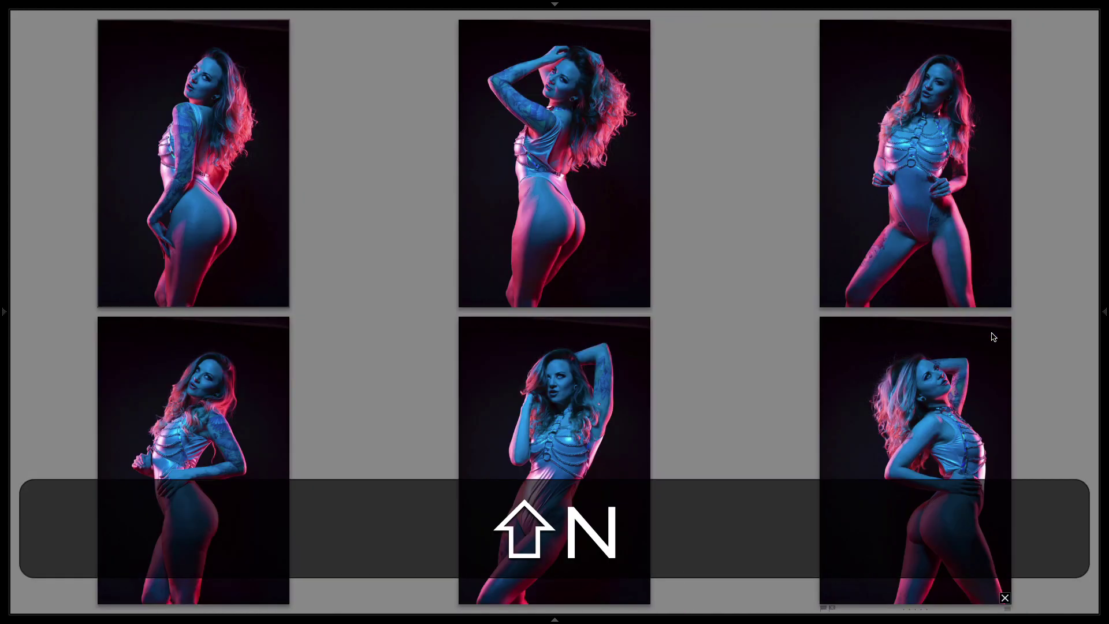
# - Assign one star to photos 41, 39 and 37 in the survey and return to the grid
pyautogui.click(599, 444)
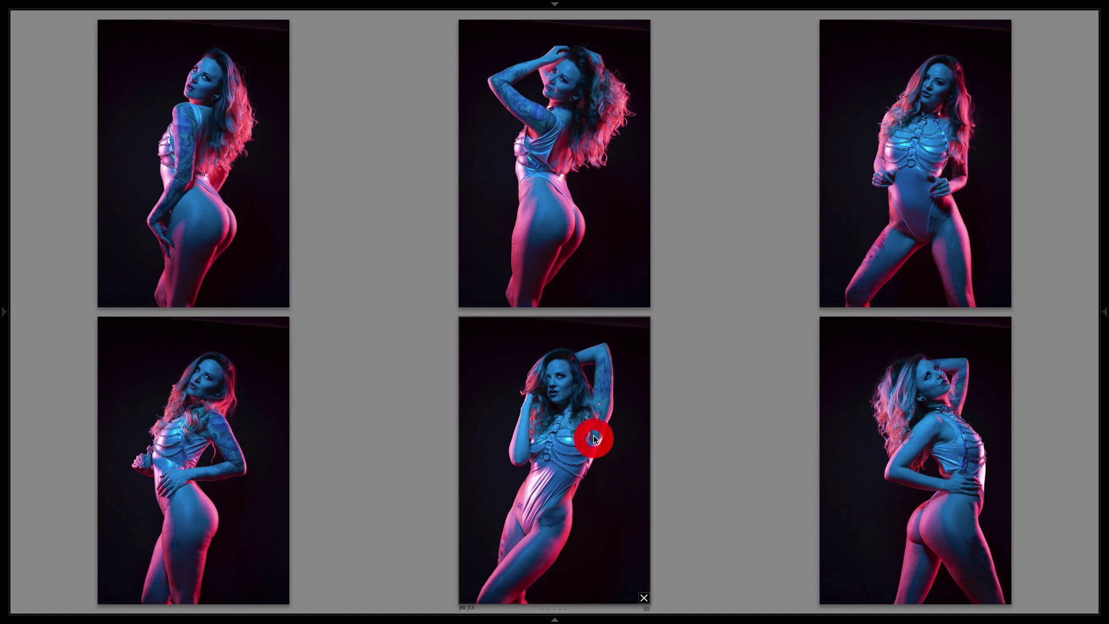
pyautogui.press('1')
pyautogui.click(938, 192)
pyautogui.press('1')
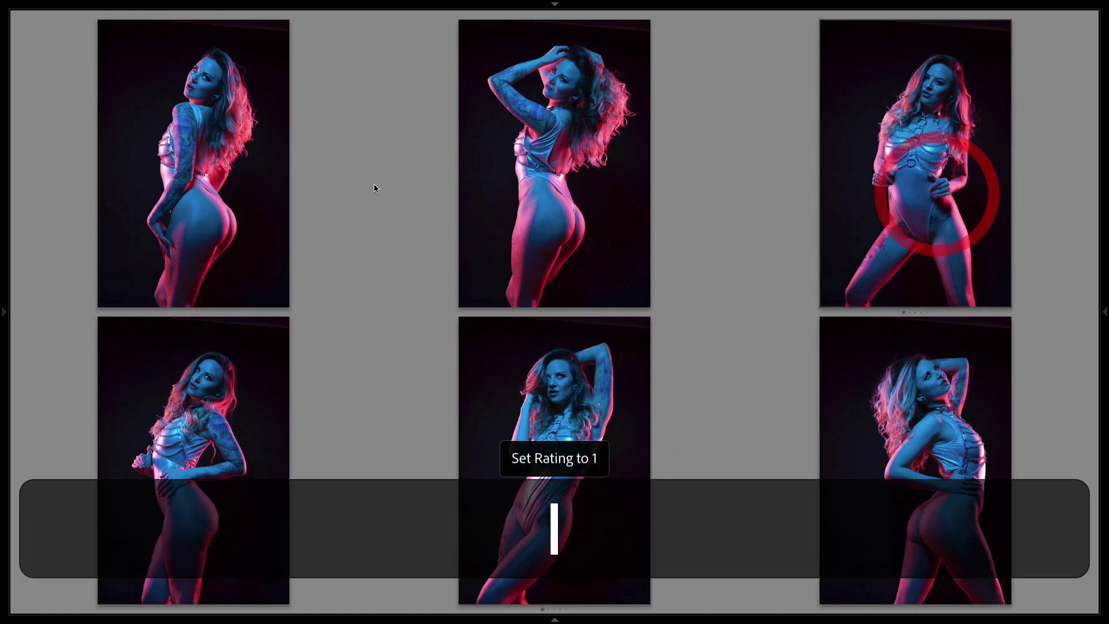
pyautogui.click(244, 182)
pyautogui.press('1')
pyautogui.press('g')
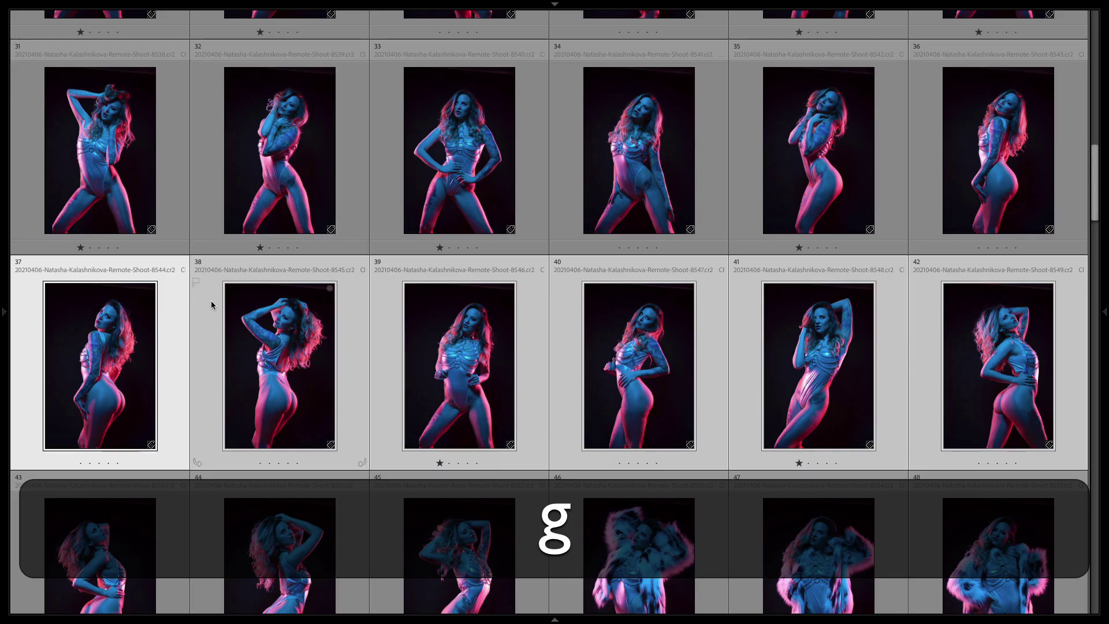
# - Select only photos 43 to 45, the last ones without the fur coat, and open them in Survey view
pyautogui.scroll(-3, 190, 317)
pyautogui.click(27, 301)
pyautogui.keyDown('shift'); pyautogui.click(1013, 328); pyautogui.keyUp('shift')
pyautogui.click(515, 302)
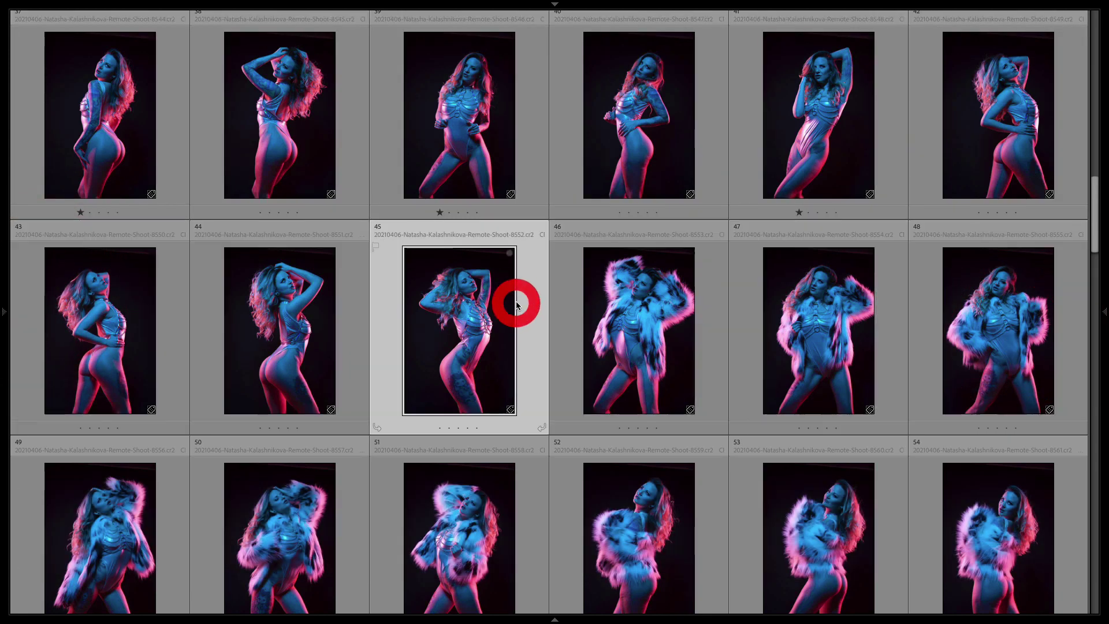
pyautogui.click(104, 290)
pyautogui.keyDown('shift'); pyautogui.click(523, 308); pyautogui.keyUp('shift')
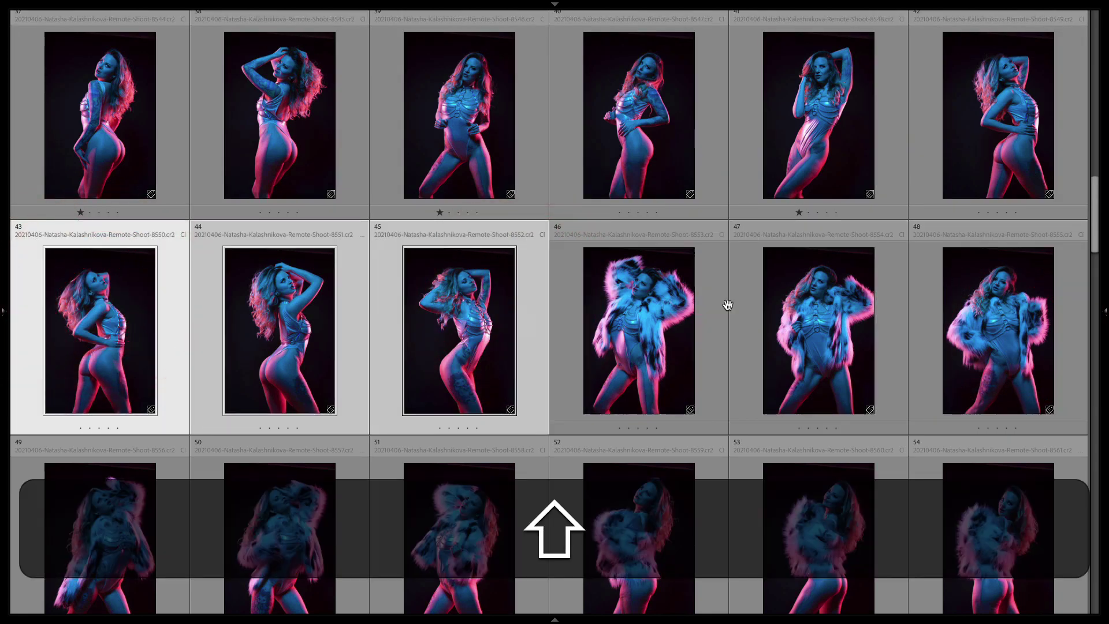
pyautogui.press('n')
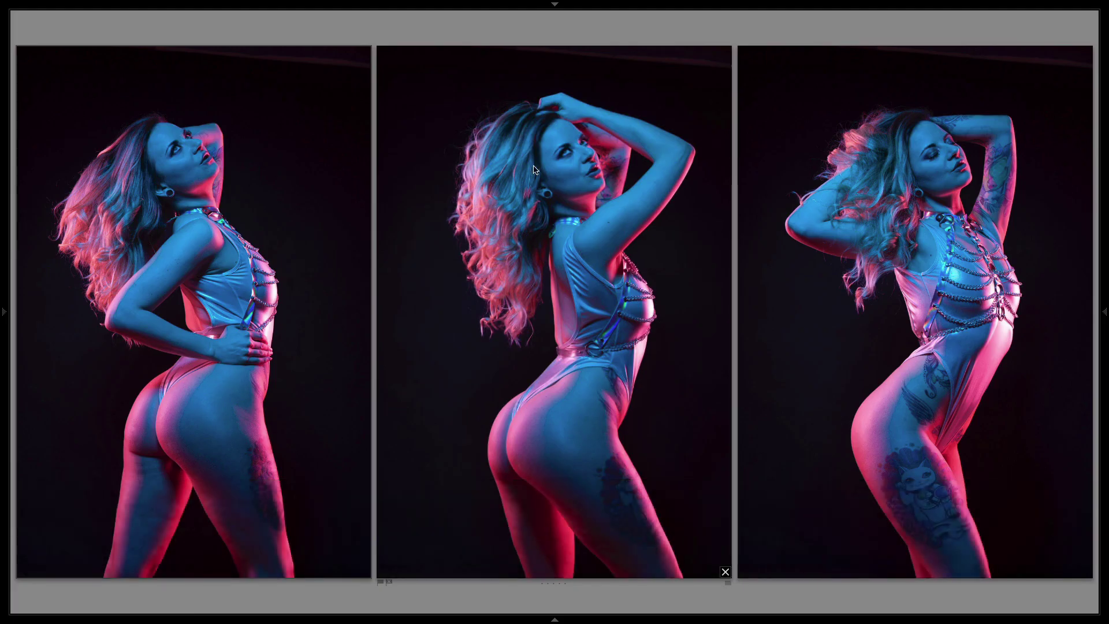
# - Return to the grid and give photo 44 alone a one-star rating
pyautogui.click(549, 238)
pyautogui.press('section')
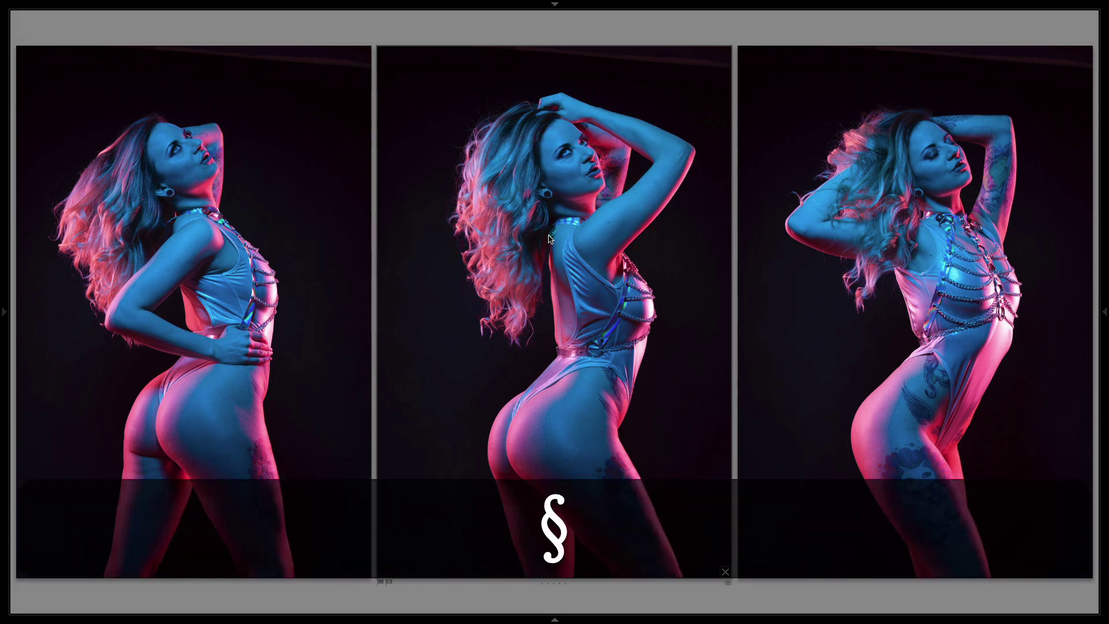
pyautogui.press('g')
pyautogui.click(333, 331)
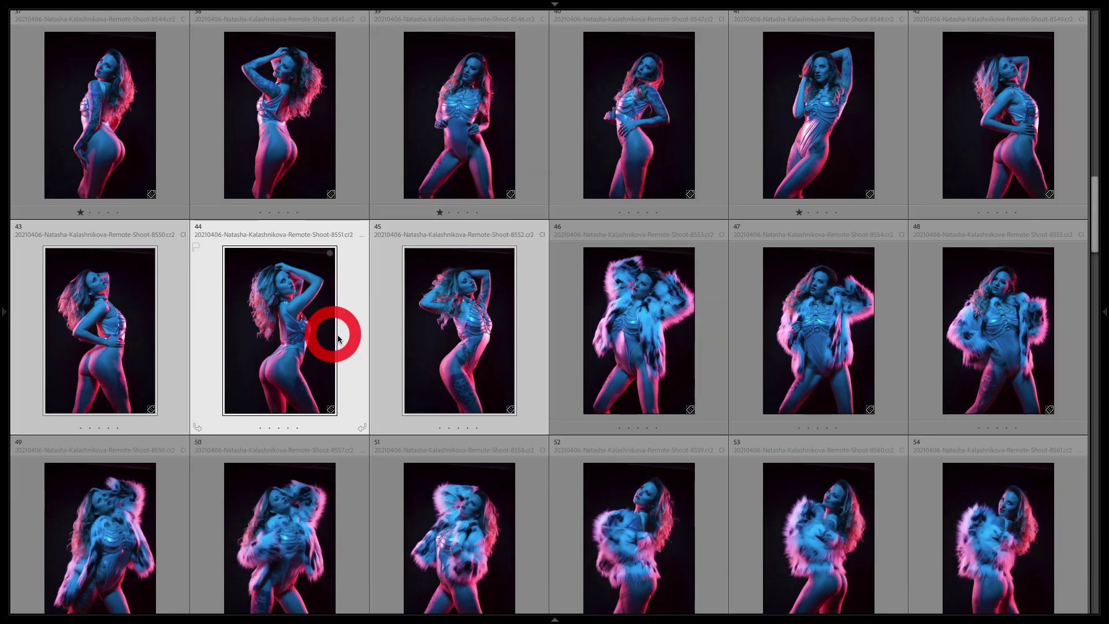
pyautogui.click(357, 333)
pyautogui.press('1')
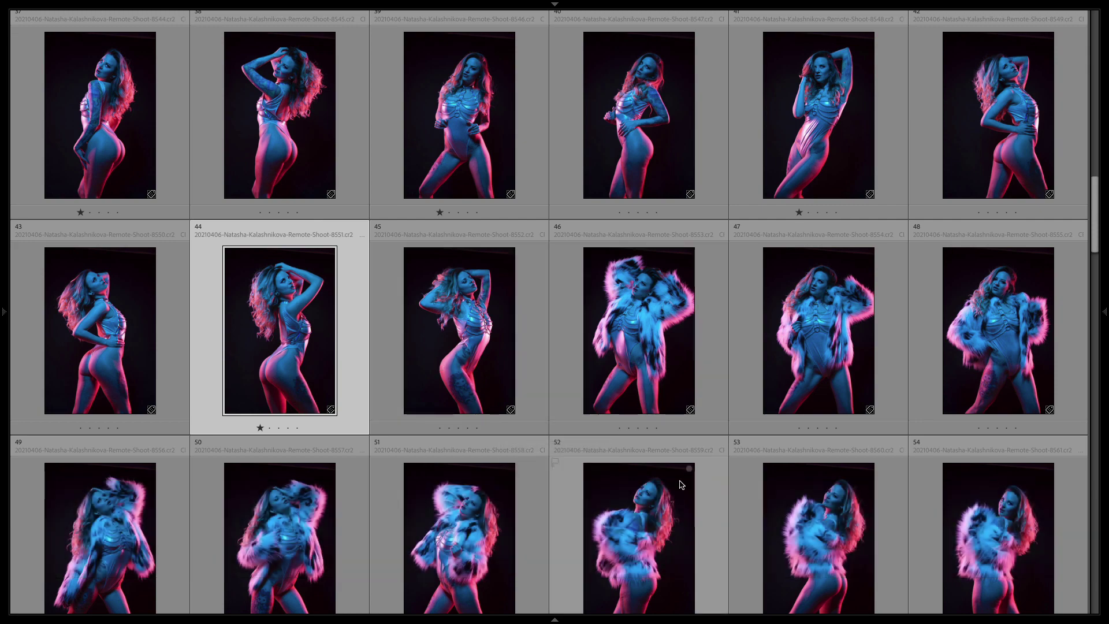
# - Show the filmstrip and filter the collection to photos rated one star and higher
pyautogui.click(553, 620)
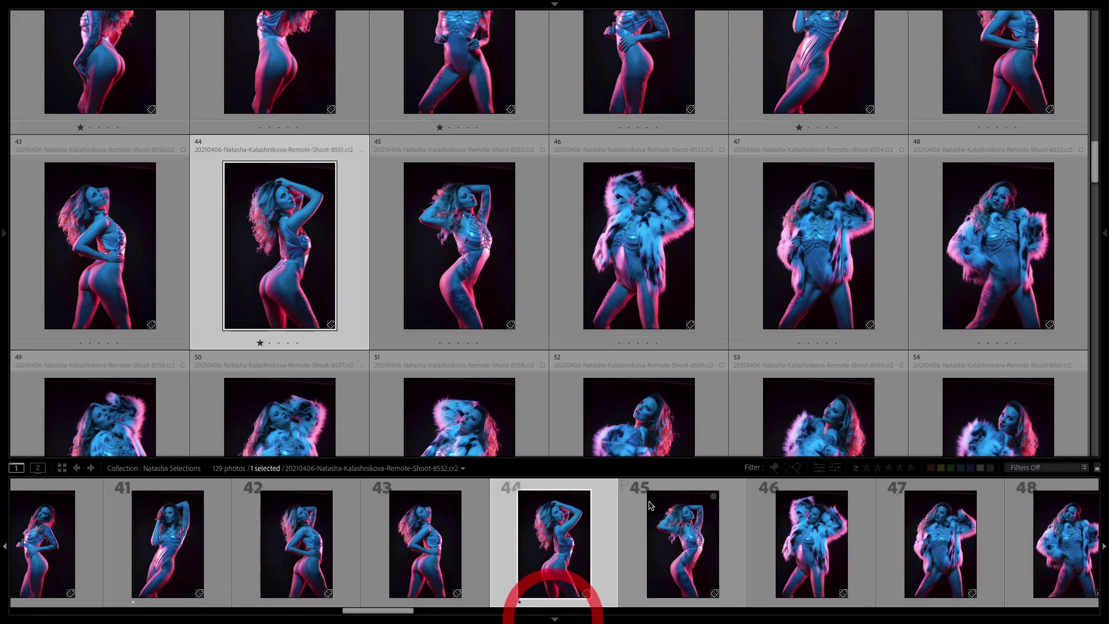
pyautogui.click(754, 469)
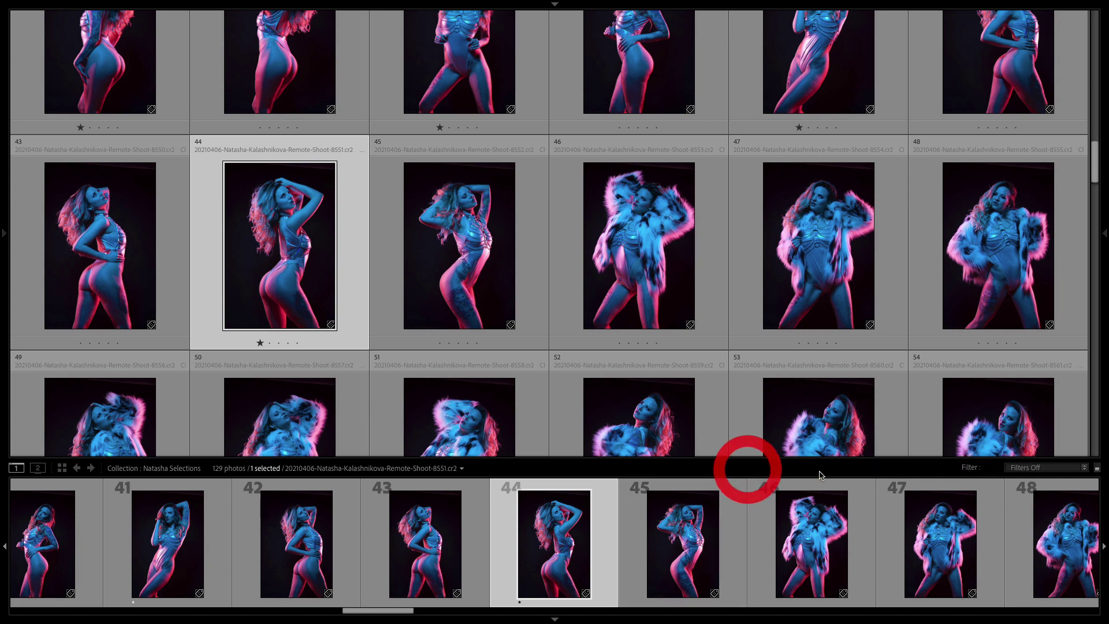
pyautogui.click(989, 469)
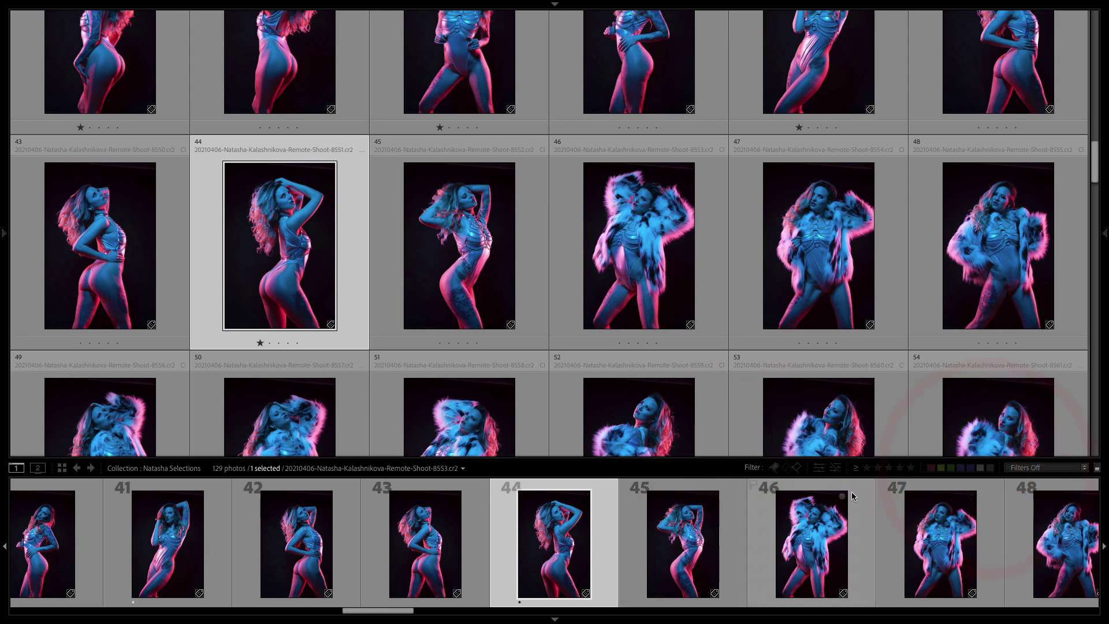
pyautogui.click(867, 468)
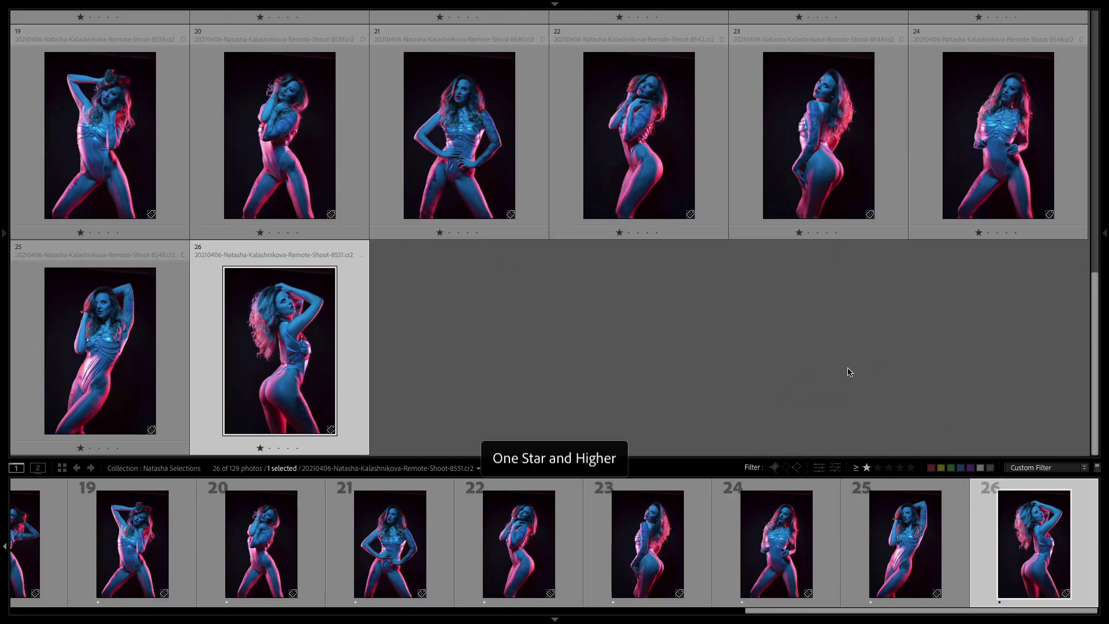
# - Look through the filtered one-star photos in the grid from first to last
pyautogui.scroll(10, 849, 370)
pyautogui.scroll(-5, 849, 372)
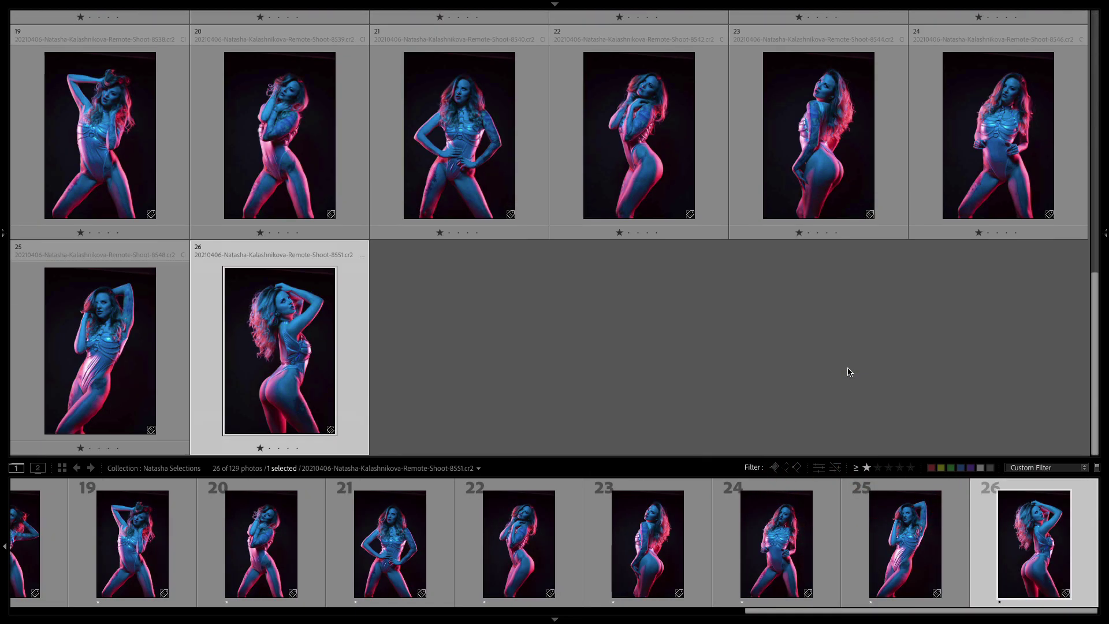
pyautogui.scroll(5, 849, 372)
pyautogui.scroll(-5, 849, 371)
pyautogui.scroll(5, 849, 372)
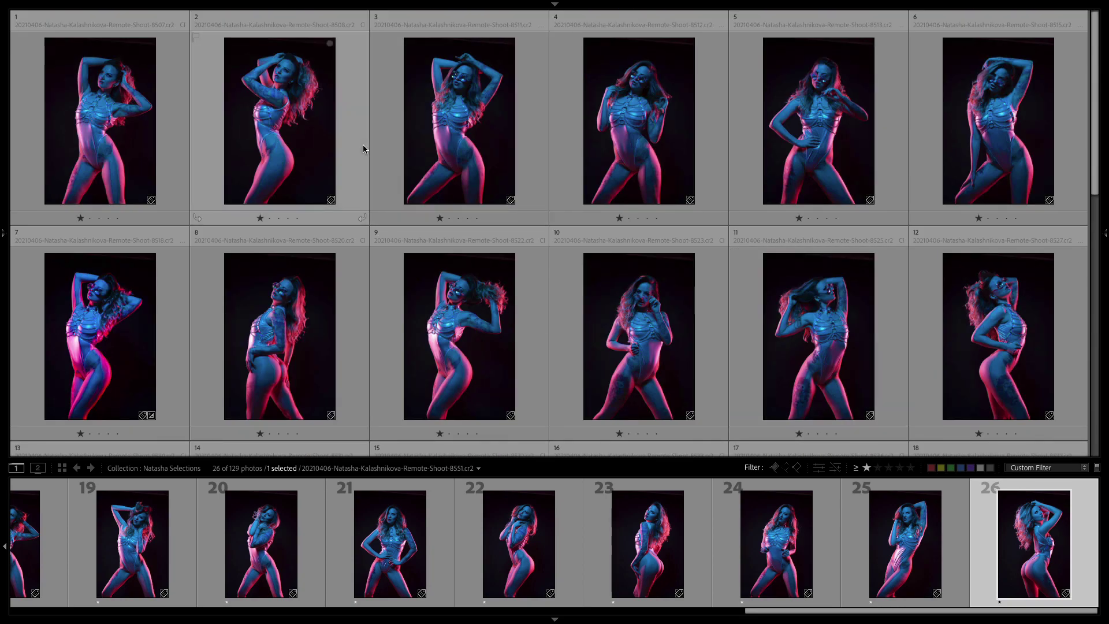
pyautogui.scroll(-5, 362, 148)
pyautogui.scroll(5, 362, 148)
# - Select the first six filtered photos, open them in Survey view and hide the filmstrip
pyautogui.click(142, 122)
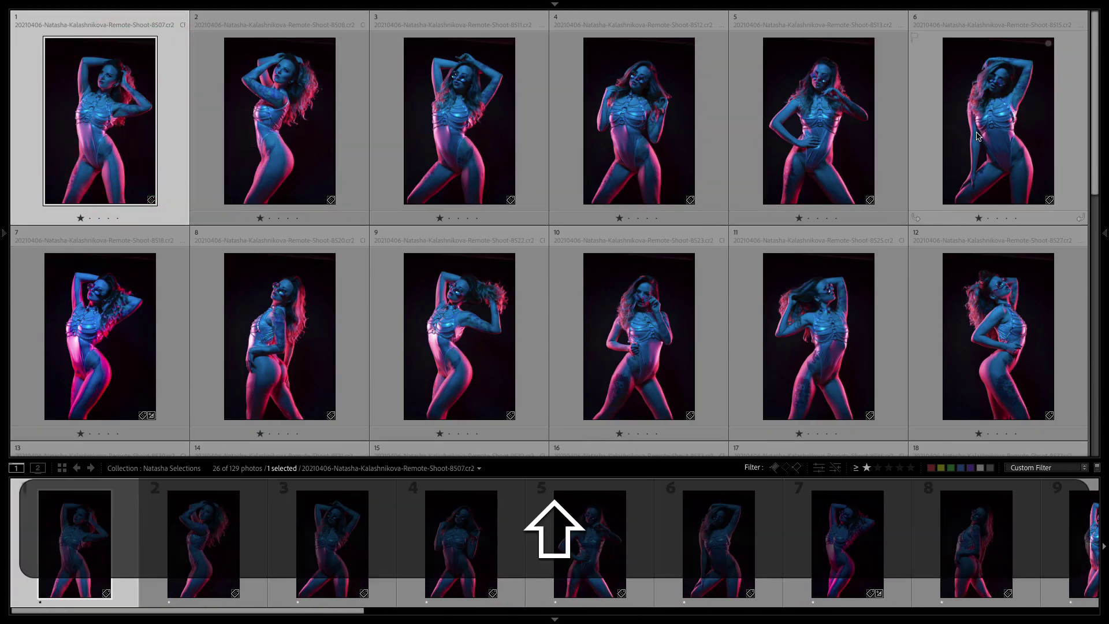
pyautogui.keyDown('shift'); pyautogui.click(976, 136); pyautogui.keyUp('shift')
pyautogui.press('n')
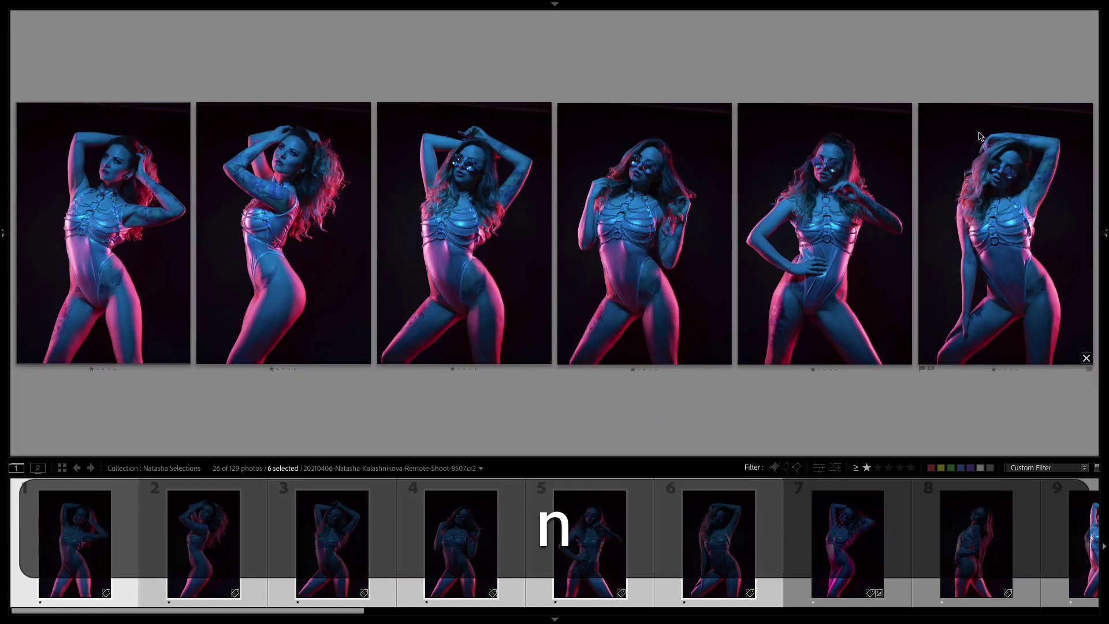
pyautogui.moveTo(533, 620)
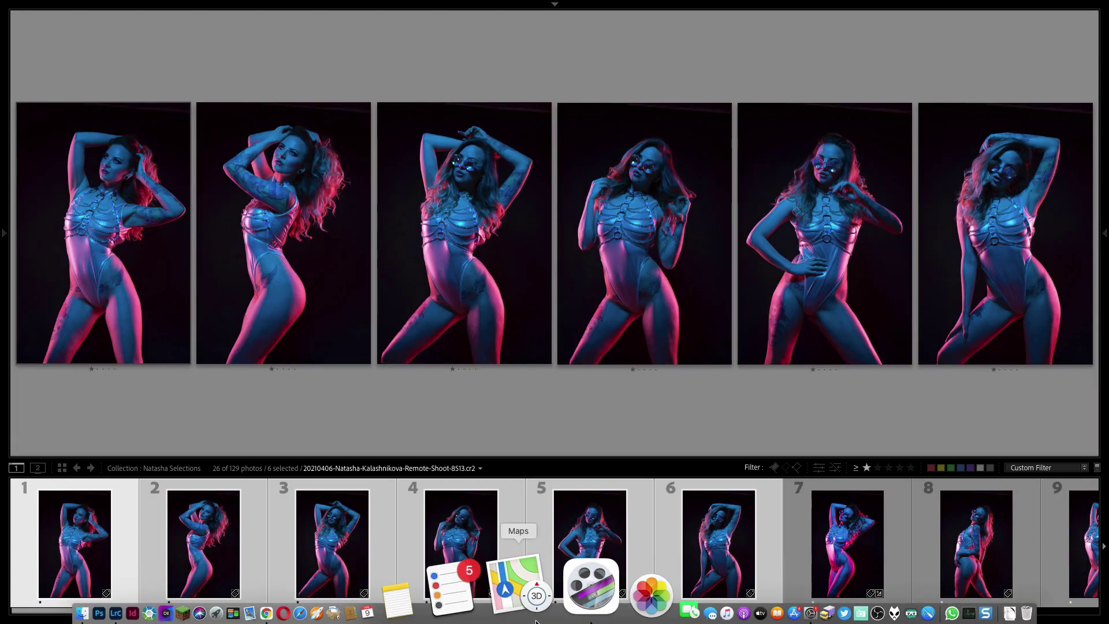
pyautogui.click(555, 618)
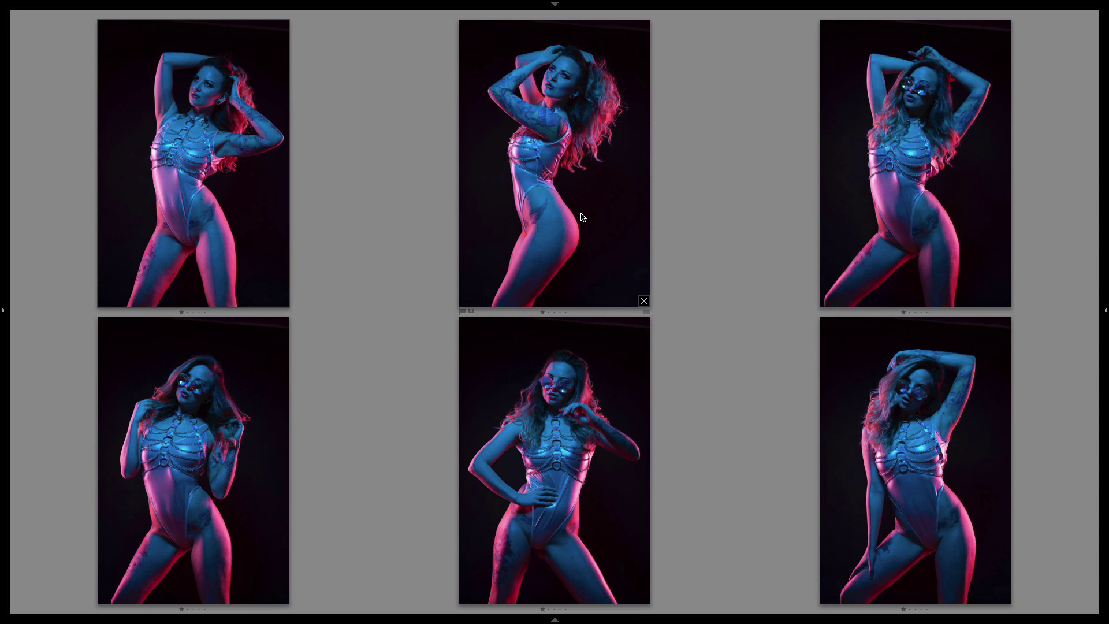
# - Raise filtered photos 2, 4 and 3 to a two-star rating in the survey
pyautogui.click(574, 196)
pyautogui.press('2')
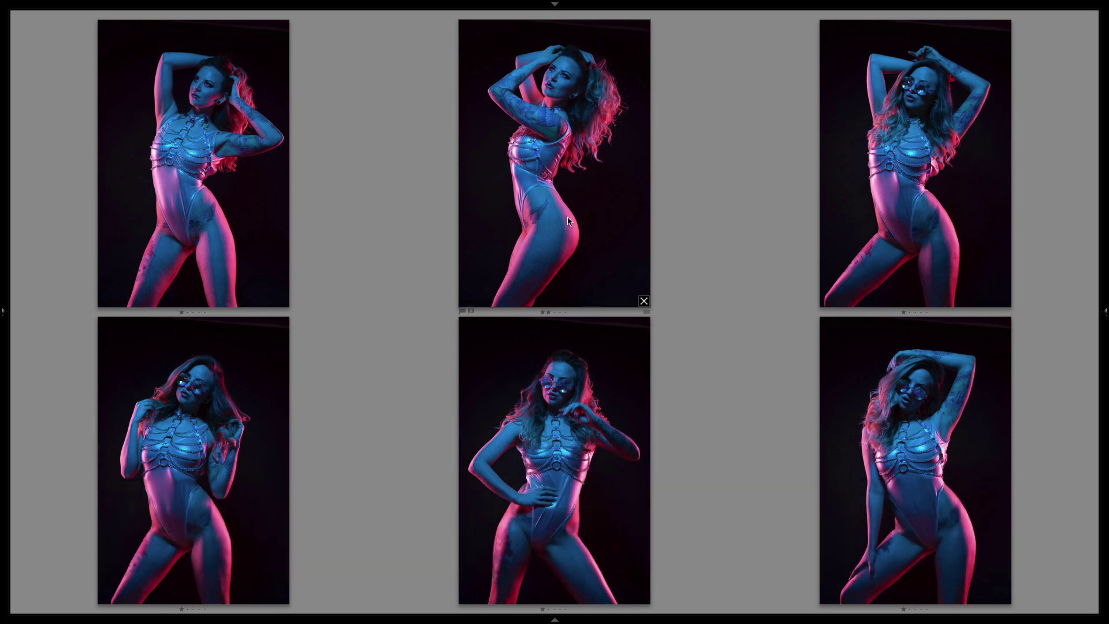
pyautogui.click(239, 414)
pyautogui.press('2')
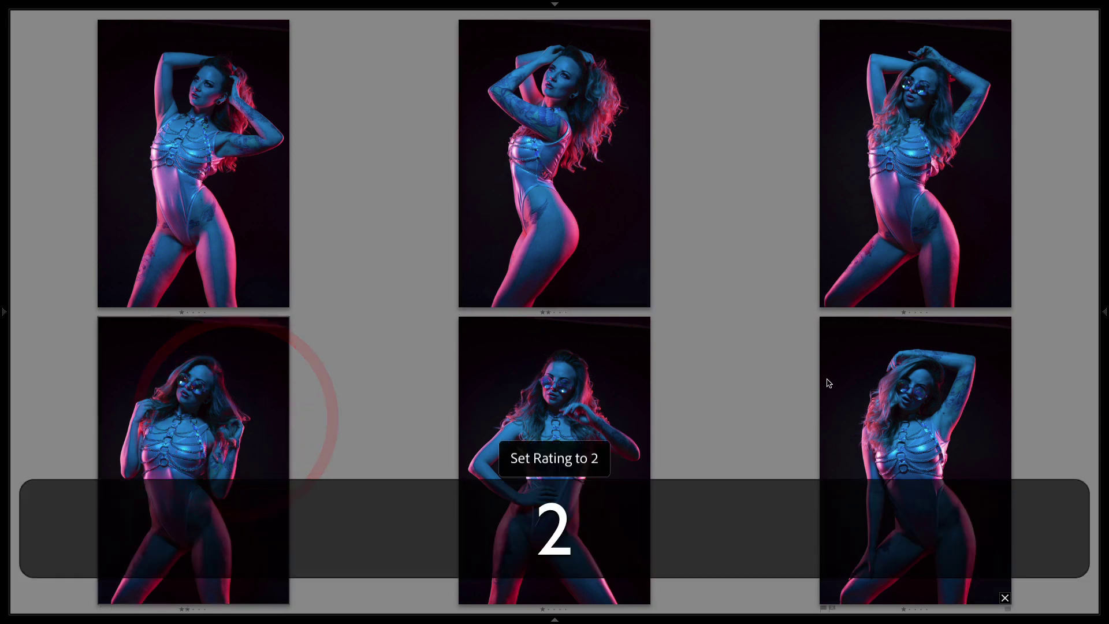
pyautogui.click(904, 216)
pyautogui.press('2')
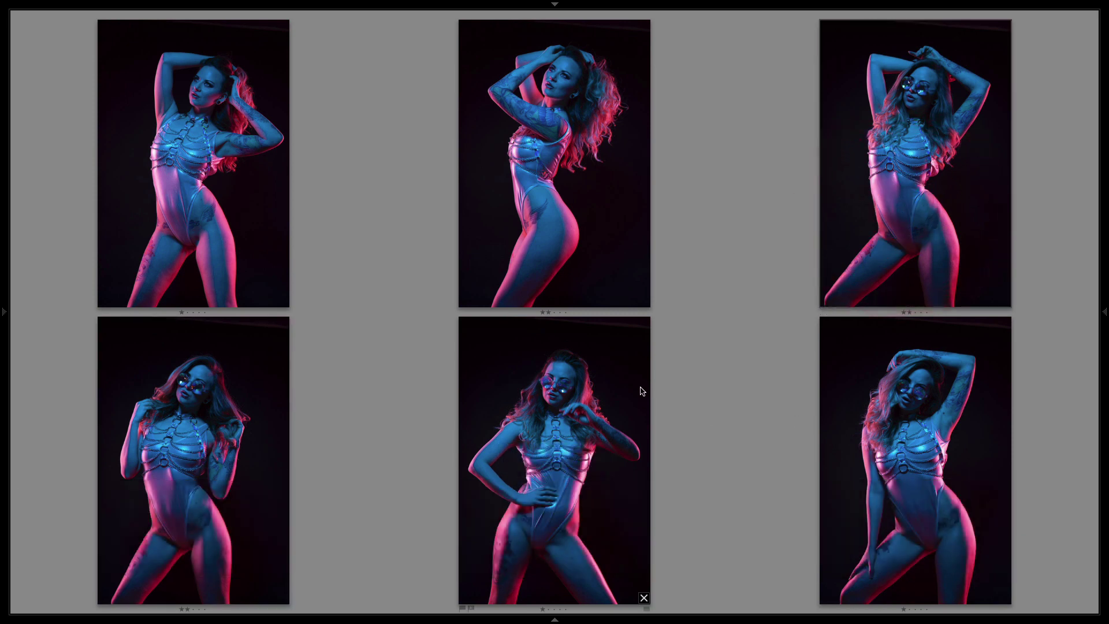
# - Return to the grid, select filtered photos 7 to 12 and open them in Survey view
pyautogui.press('g')
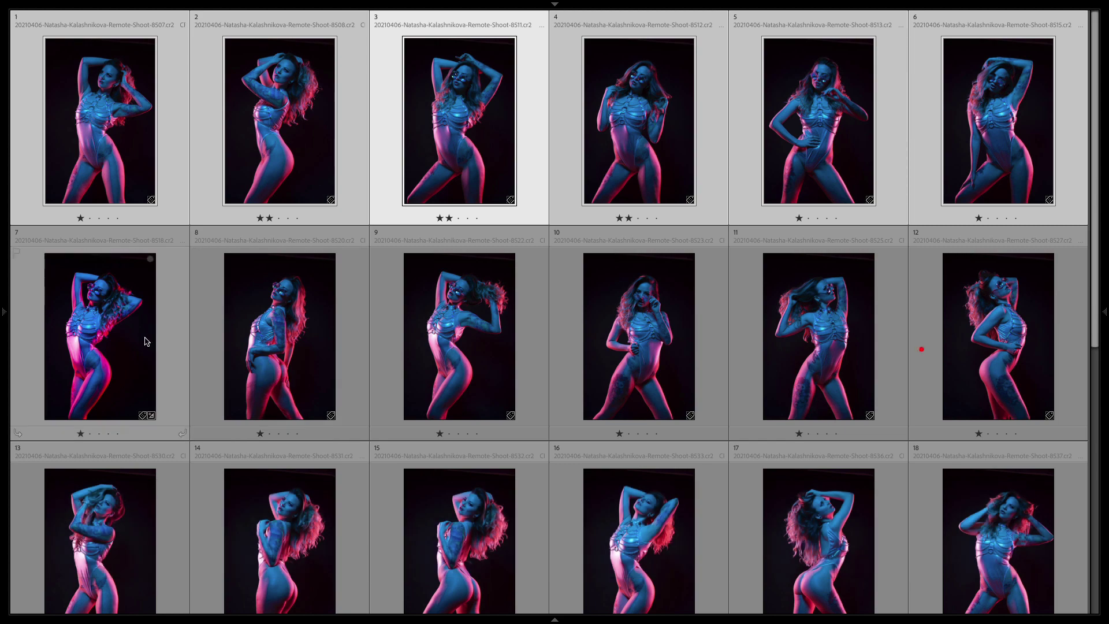
pyautogui.click(147, 341)
pyautogui.keyDown('shift'); pyautogui.click(990, 343); pyautogui.keyUp('shift')
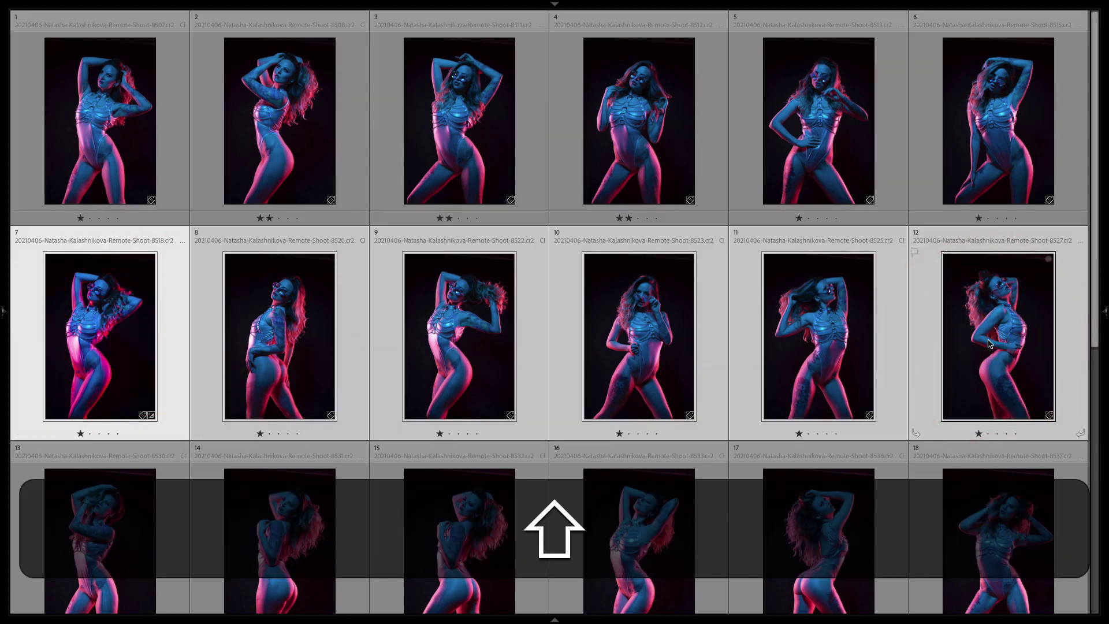
pyautogui.press('n')
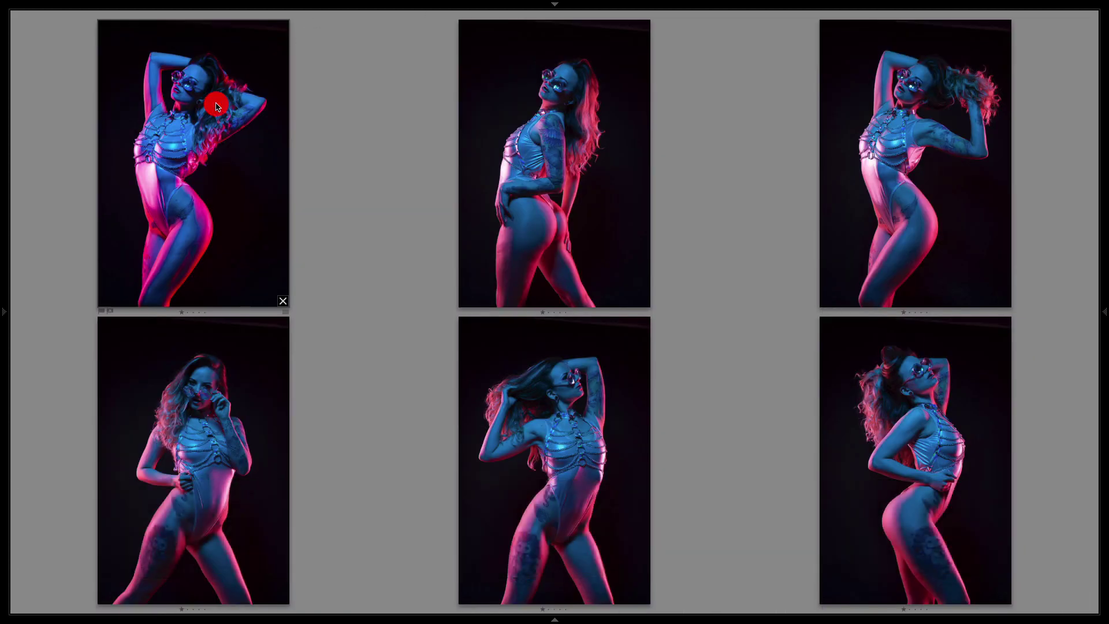
# - Raise filtered photos 7, 9, 10 and 12 to a two-star rating in the survey
pyautogui.click(214, 101)
pyautogui.press('2')
pyautogui.click(853, 159)
pyautogui.press('2')
pyautogui.click(231, 410)
pyautogui.press('2')
pyautogui.click(879, 426)
pyautogui.press('2')
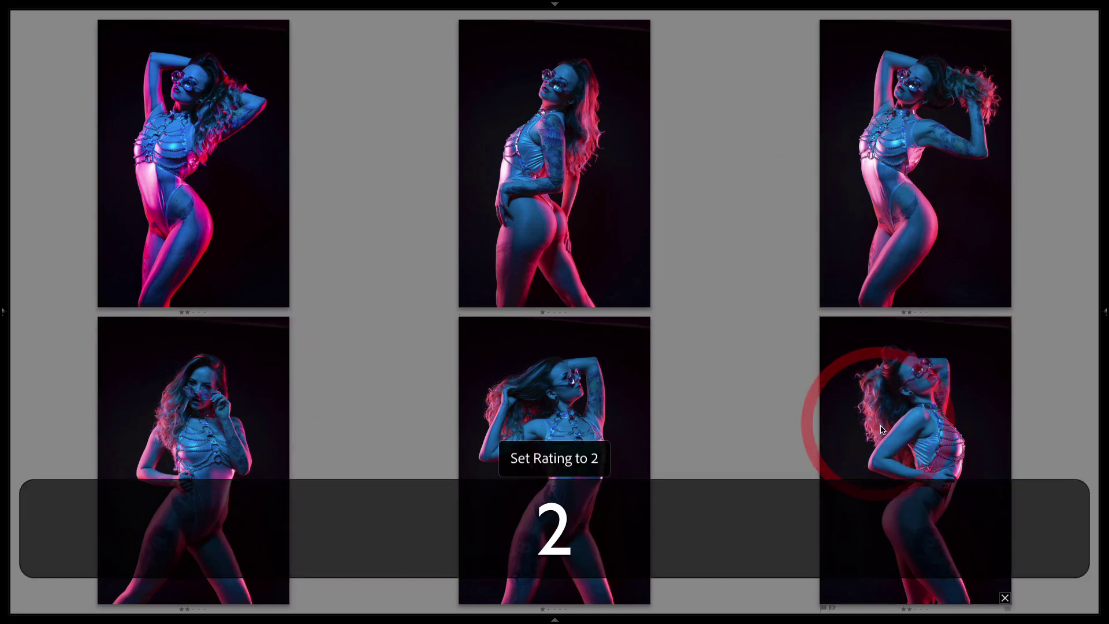
# - Return to the grid, select filtered photos 13 to 18 and open them in Survey view
pyautogui.press('g')
pyautogui.click(104, 488)
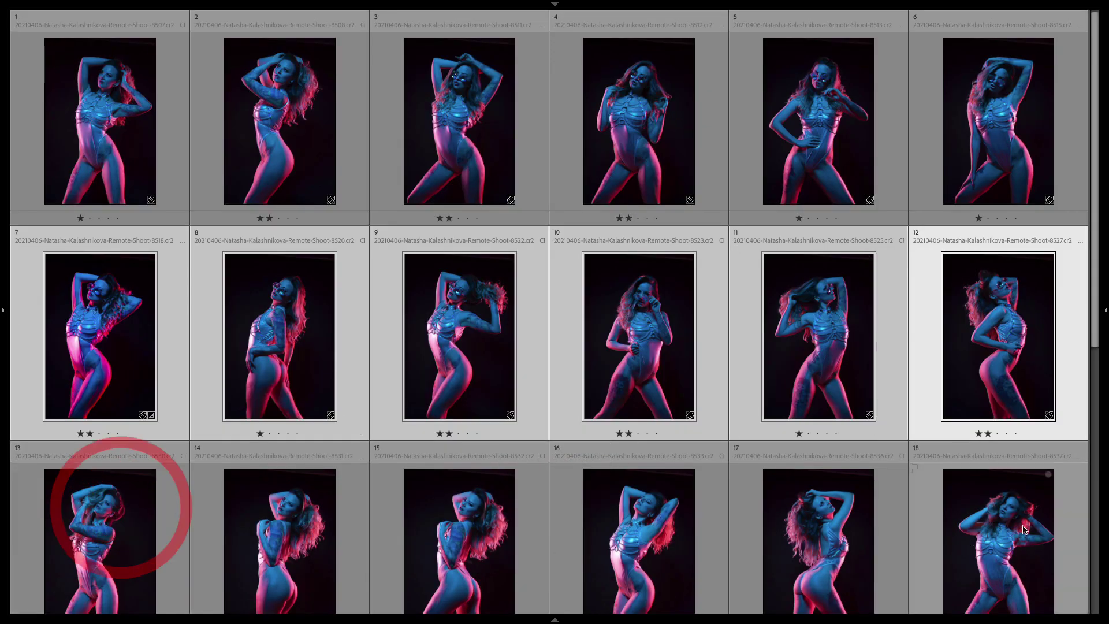
pyautogui.keyDown('shift'); pyautogui.click(1003, 529); pyautogui.keyUp('shift')
pyautogui.click(136, 495)
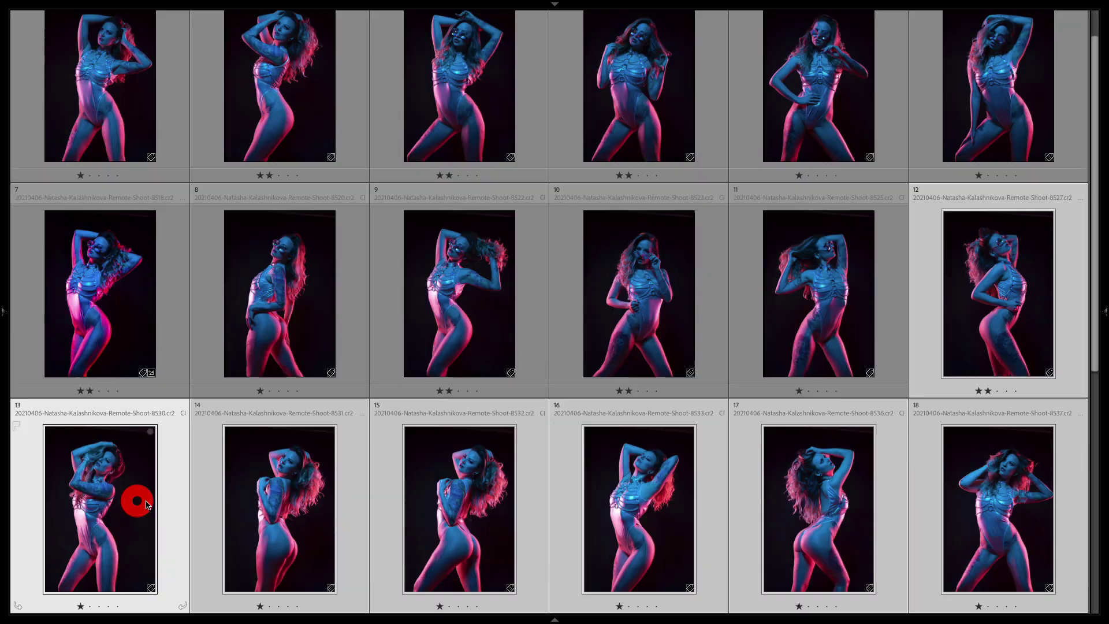
pyautogui.click(179, 497)
pyautogui.keyDown('shift'); pyautogui.click(949, 501); pyautogui.keyUp('shift')
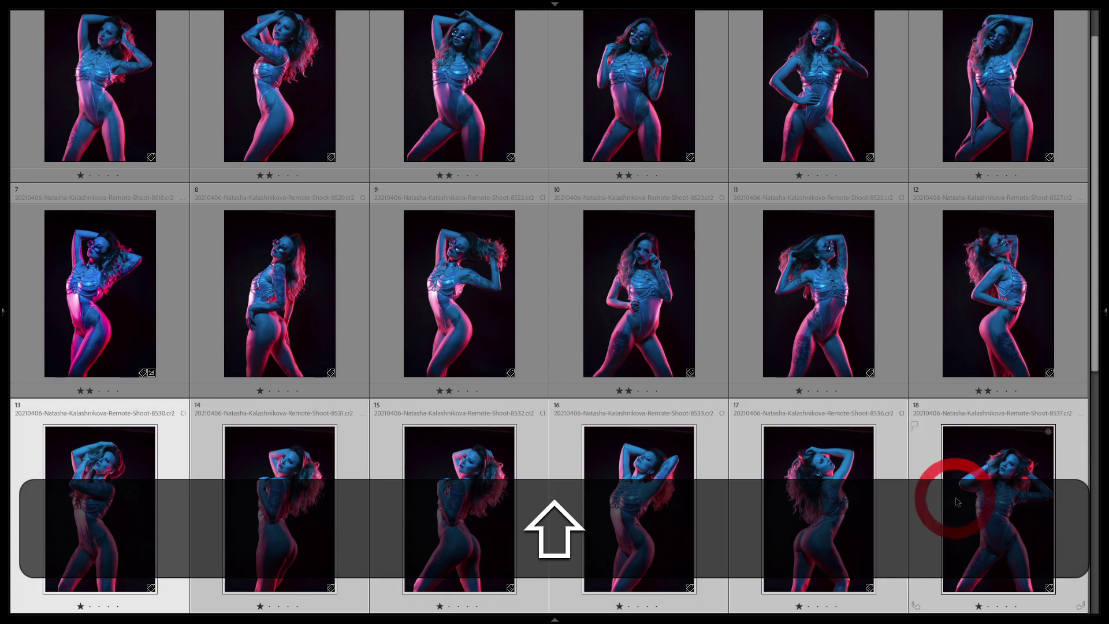
pyautogui.hotkey('shift', 'n')
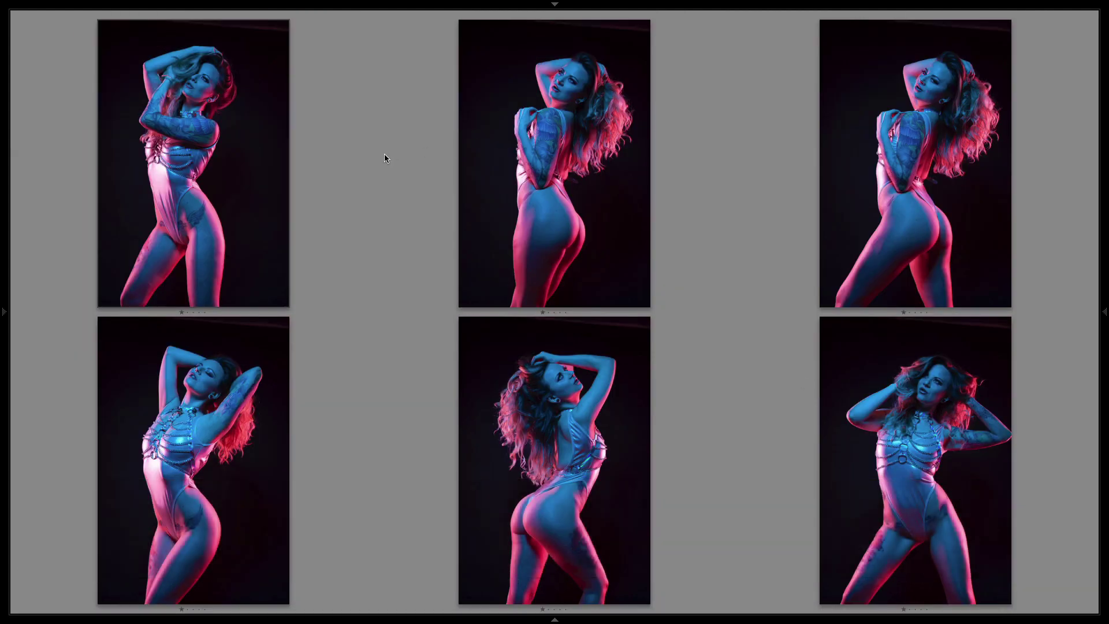
# - Raise filtered photos 13, 15, 17 and 18 to a two-star rating in the survey
pyautogui.click(234, 146)
pyautogui.press('2')
pyautogui.click(928, 116)
pyautogui.press('2')
pyautogui.click(538, 395)
pyautogui.press('2')
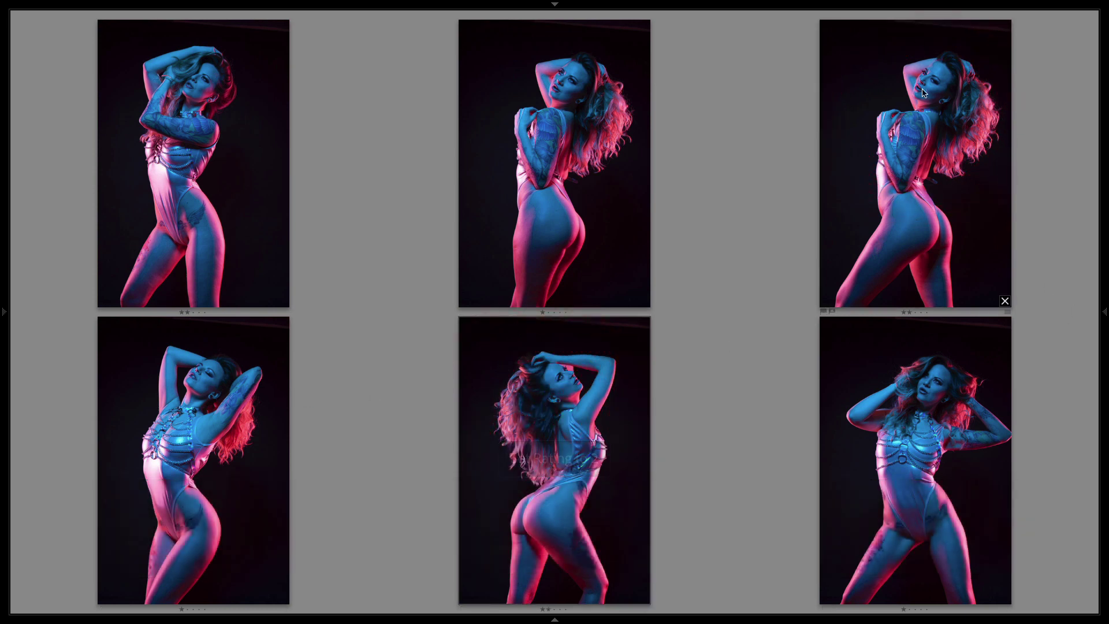
pyautogui.click(913, 452)
pyautogui.press('2')
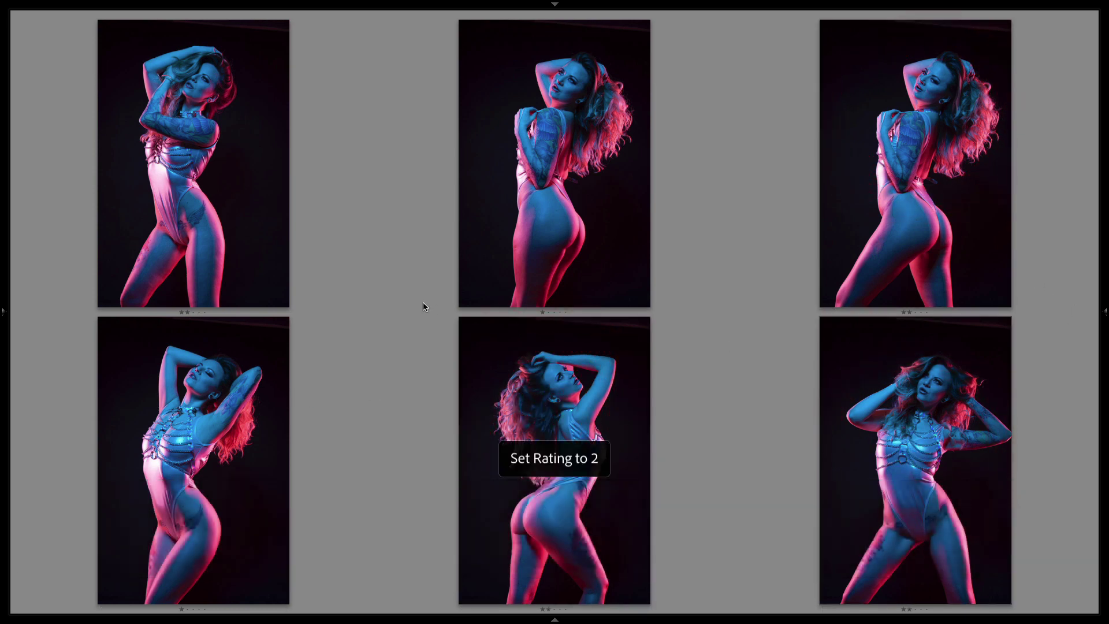
# - Return to the grid, open the remaining filtered photos up to 26 in Survey view and remove the already rated photo 18 from the survey
pyautogui.press('g')
pyautogui.scroll(-3, 282, 424)
pyautogui.keyDown('shift'); pyautogui.click(99, 373); pyautogui.keyUp('shift')
pyautogui.keyDown('shift'); pyautogui.click(283, 532); pyautogui.keyUp('shift')
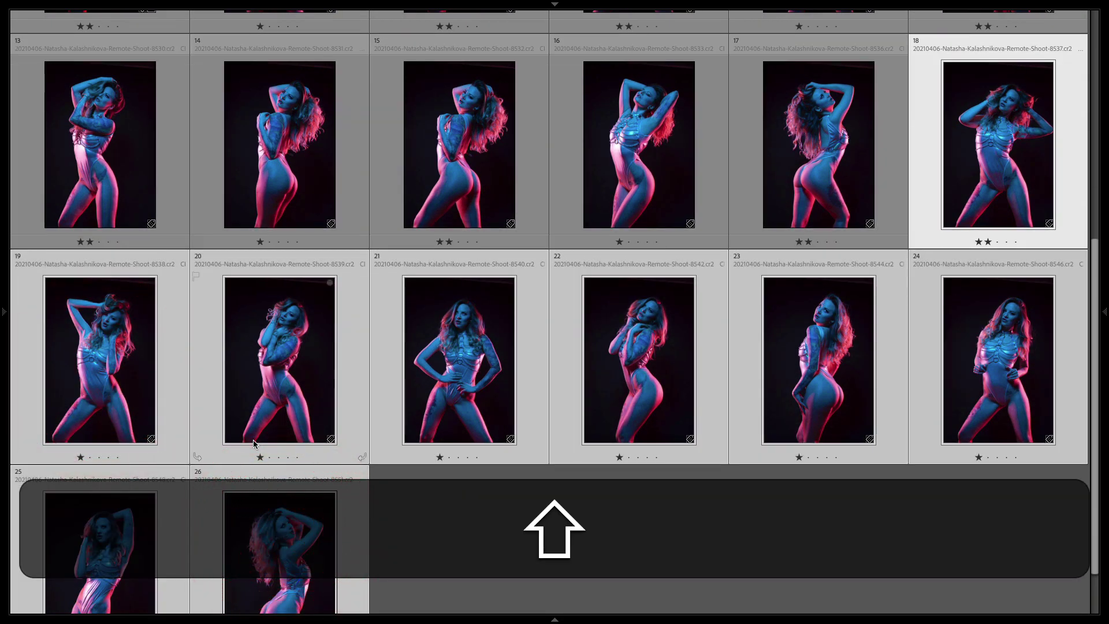
pyautogui.press('n')
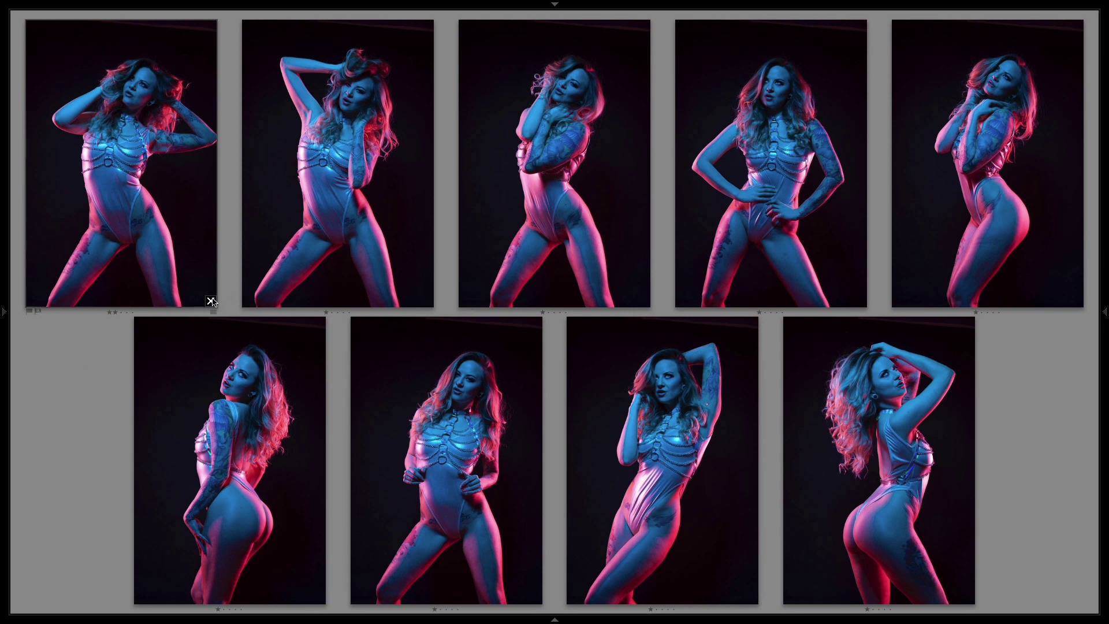
pyautogui.click(210, 301)
# - Raise filtered photos 19, 20, 21, 23, 25 and 26 to a two-star rating in the survey
pyautogui.click(198, 165)
pyautogui.press('2')
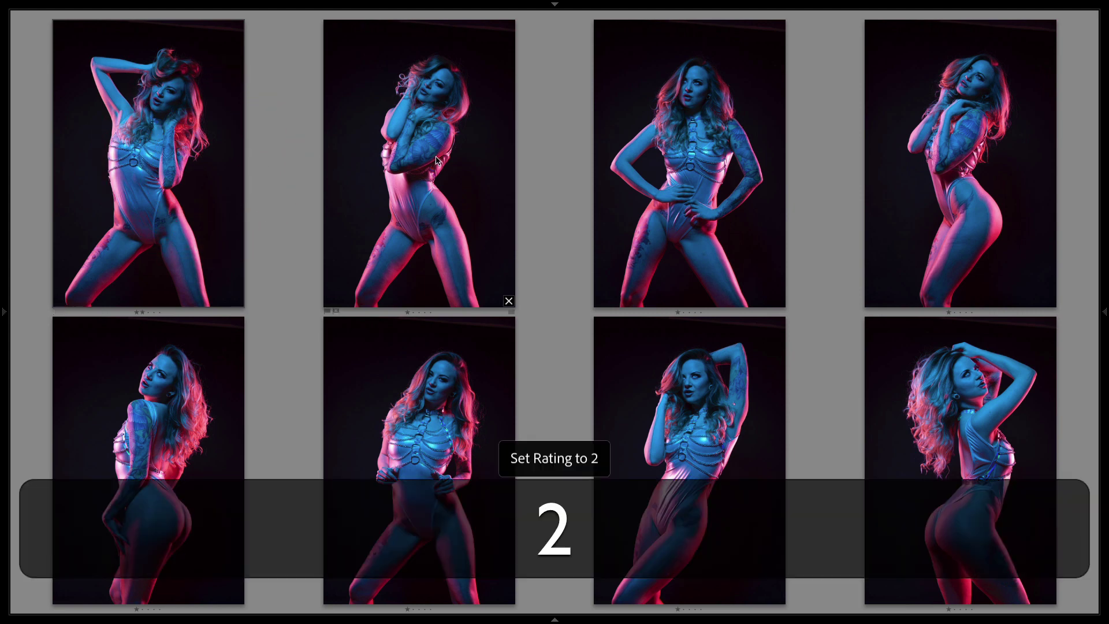
pyautogui.click(471, 168)
pyautogui.press('2')
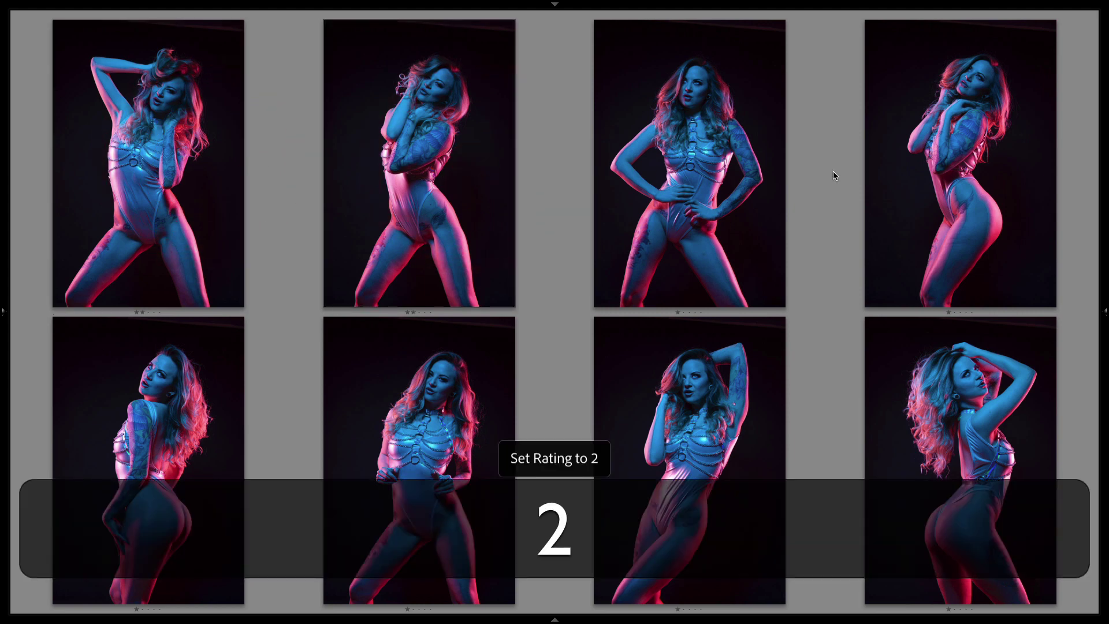
pyautogui.click(759, 173)
pyautogui.press('2')
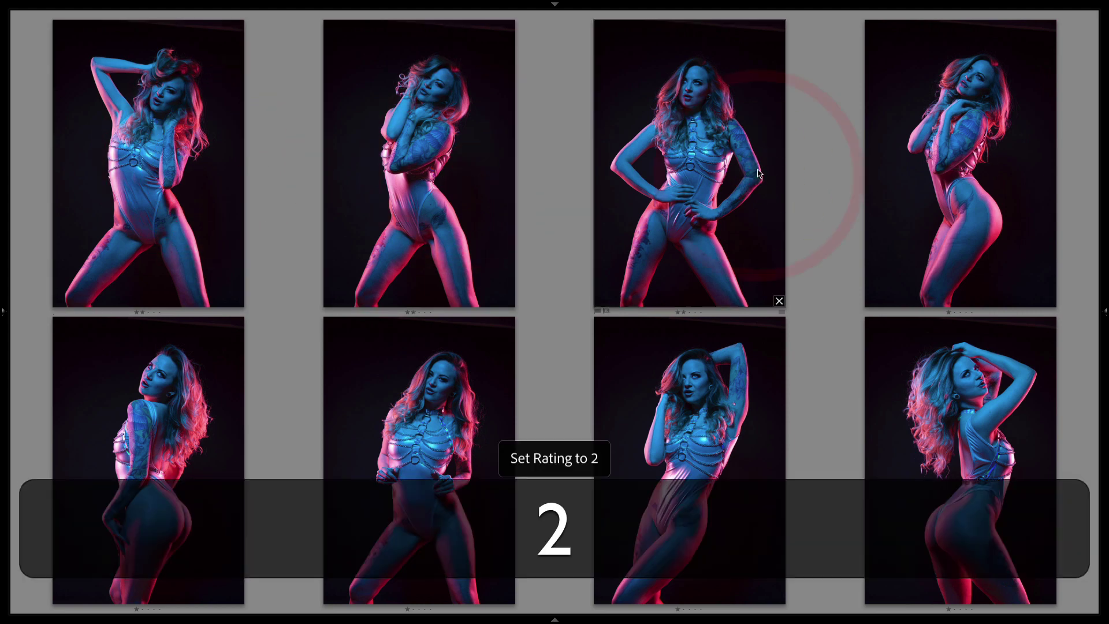
pyautogui.click(174, 386)
pyautogui.press('2')
pyautogui.click(681, 386)
pyautogui.press('2')
pyautogui.click(990, 421)
pyautogui.press('2')
# - Return to the grid, show the filmstrip and filter the collection to photos rated two stars and higher
pyautogui.press('g')
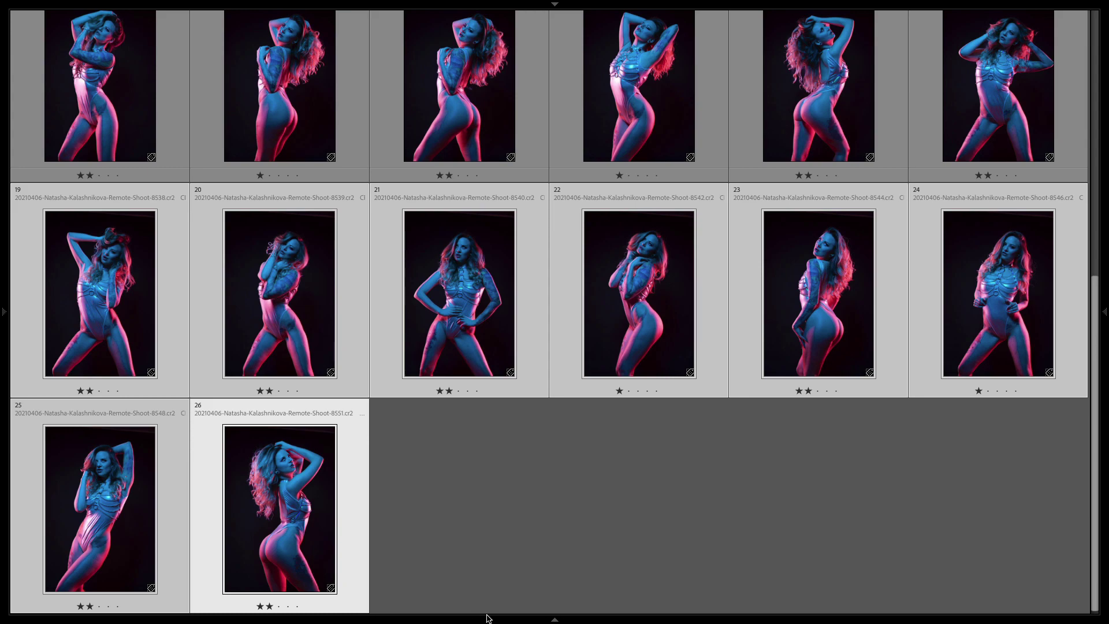
pyautogui.click(555, 621)
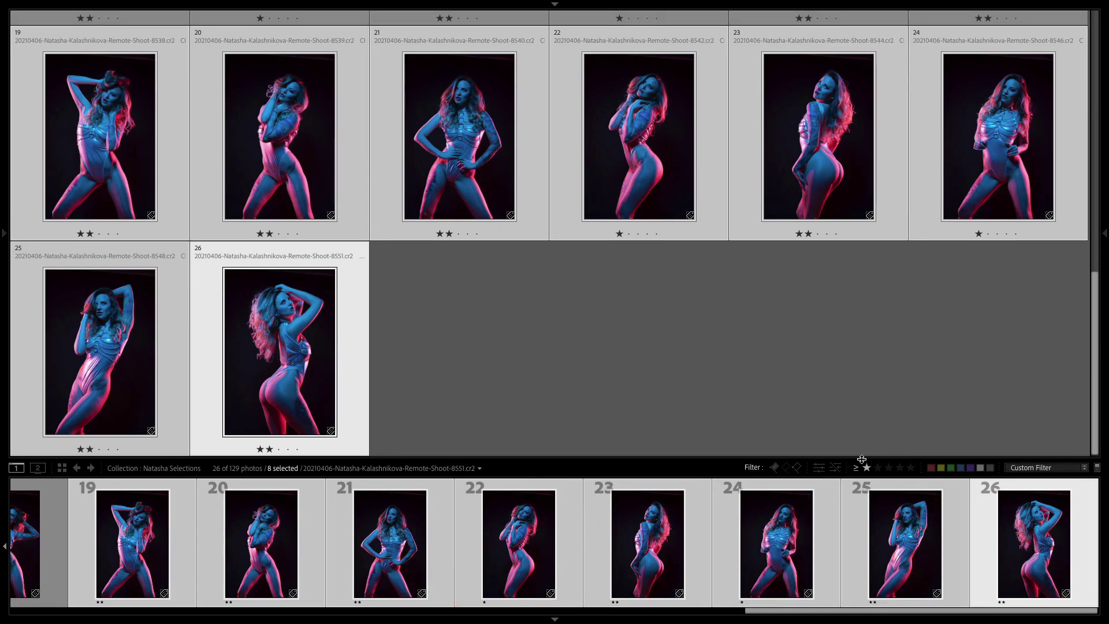
pyautogui.click(878, 467)
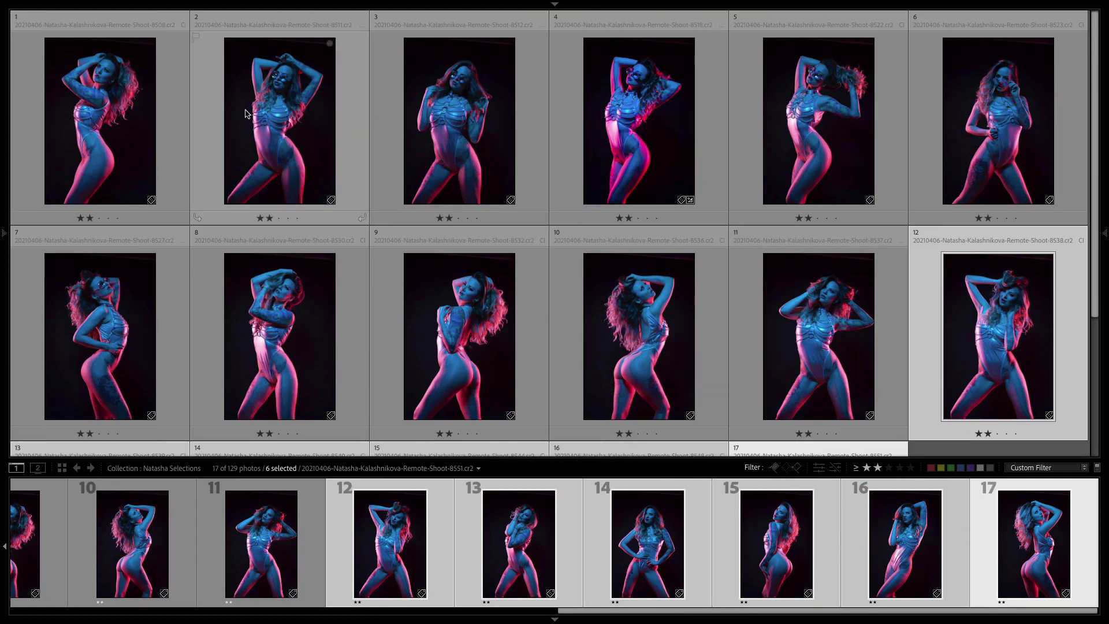
pyautogui.scroll(-2, 112, 100)
pyautogui.scroll(2, 112, 100)
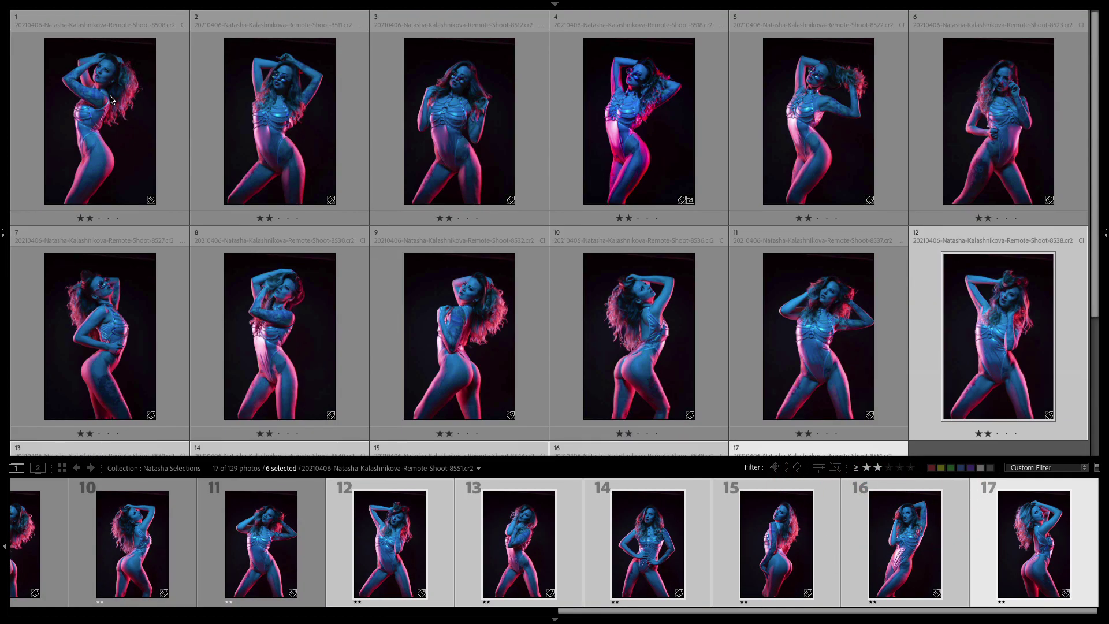
# - Select the first six two-star photos, open them in Survey view and hide the filmstrip
pyautogui.click(144, 116)
pyautogui.scroll(-2, 982, 181)
pyautogui.scroll(2, 982, 180)
pyautogui.keyDown('shift'); pyautogui.click(990, 184); pyautogui.keyUp('shift')
pyautogui.hotkey('shift', 'n')
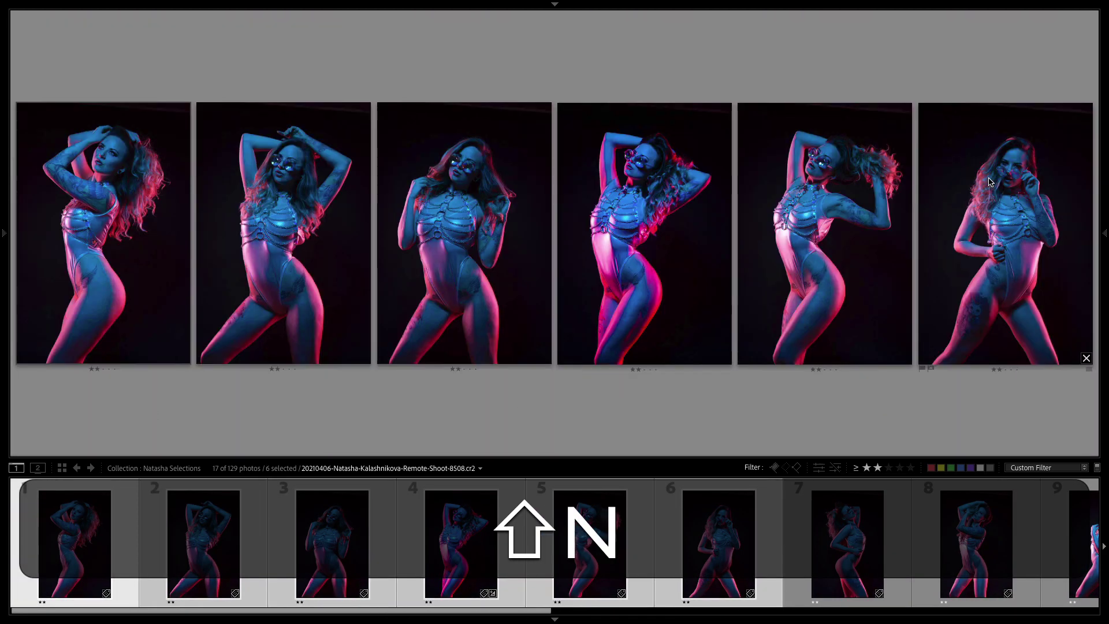
pyautogui.click(556, 620)
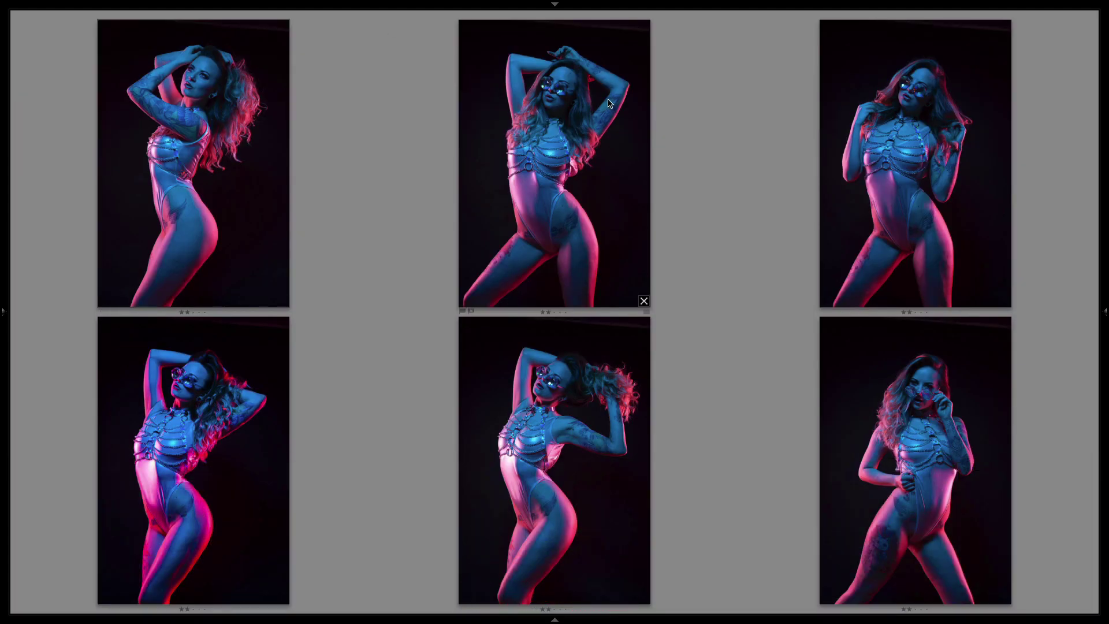
# - Raise photos 1, 3, 4 and 6 of the two-star set to a three-star rating
pyautogui.click(594, 150)
pyautogui.click(182, 185)
pyautogui.press('3')
pyautogui.click(830, 174)
pyautogui.press('3')
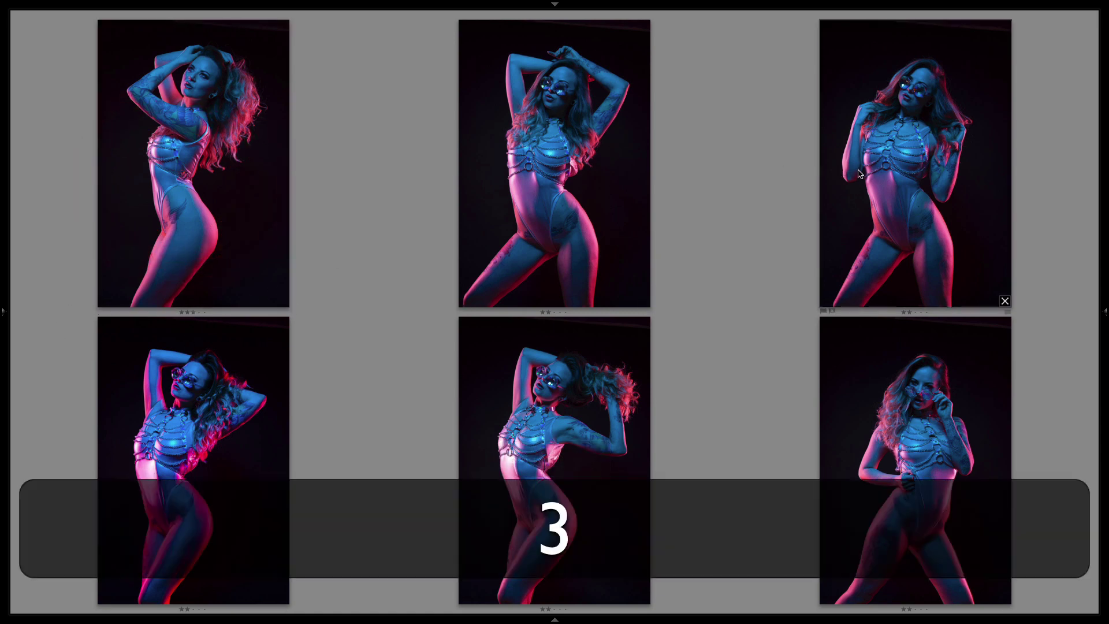
pyautogui.click(237, 384)
pyautogui.press('3')
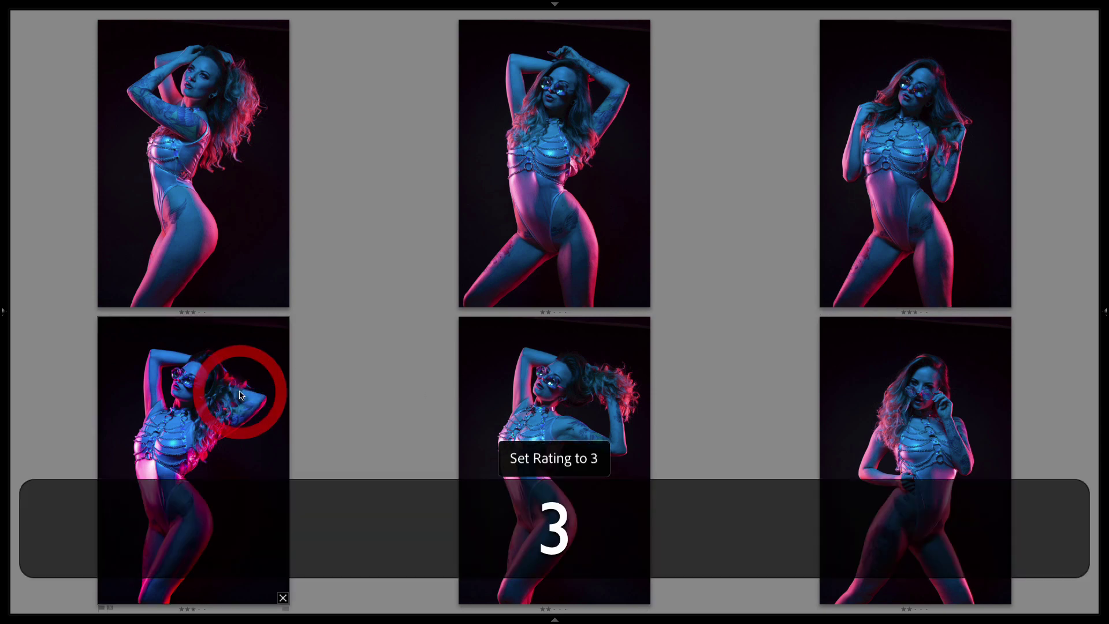
pyautogui.click(942, 420)
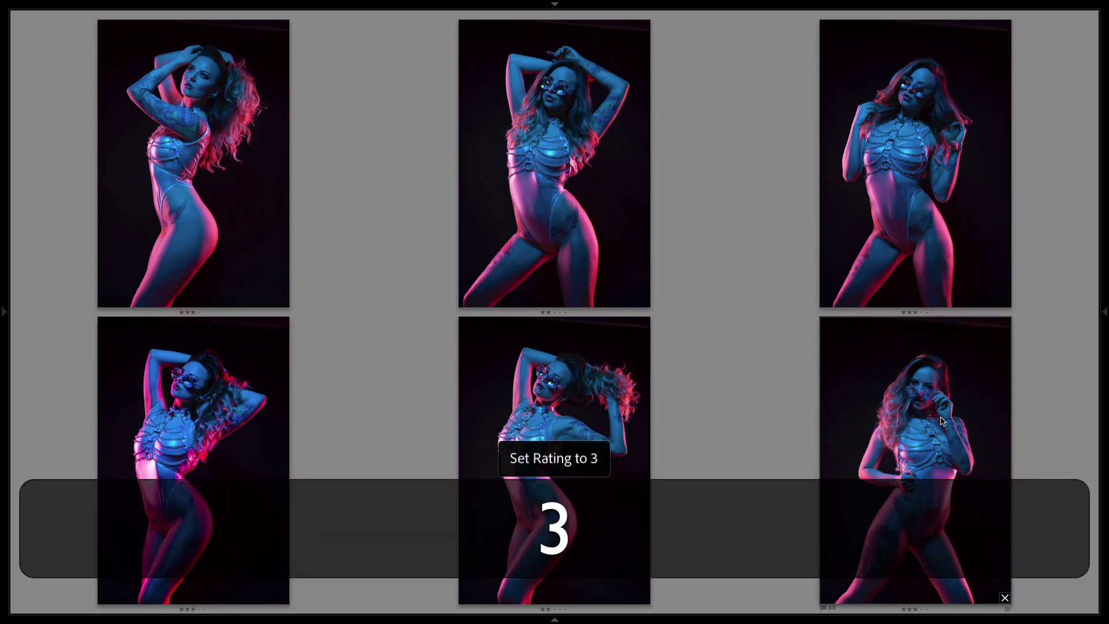
# - Return to the grid, select photos 7 to 12 of the two-star set and open them in Survey view
pyautogui.press('g')
pyautogui.click(131, 379)
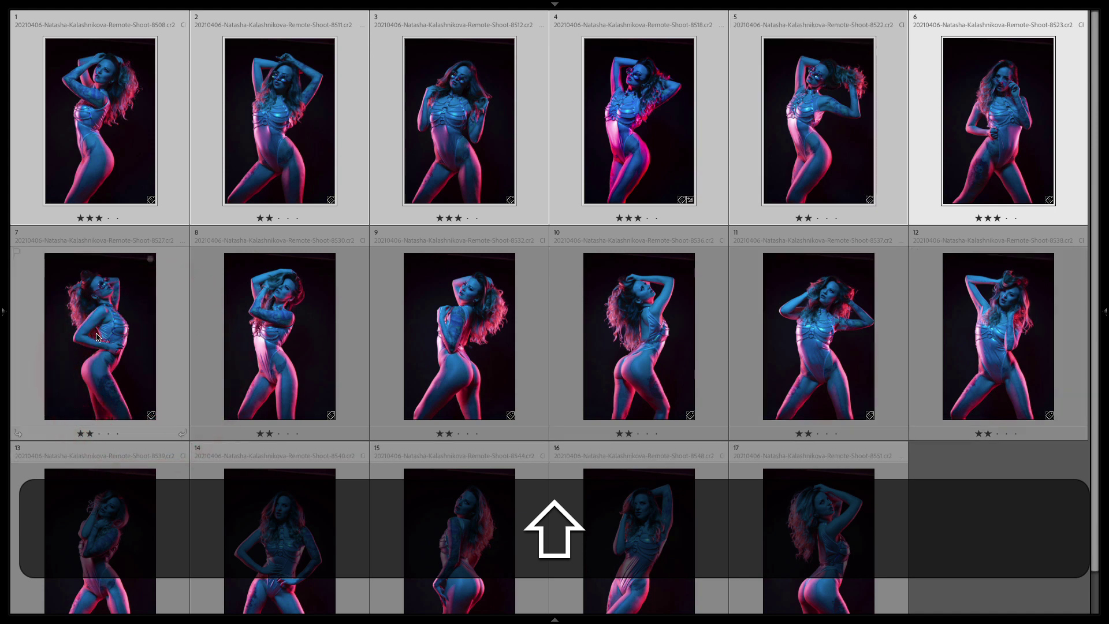
pyautogui.keyDown('shift'); pyautogui.click(989, 367); pyautogui.keyUp('shift')
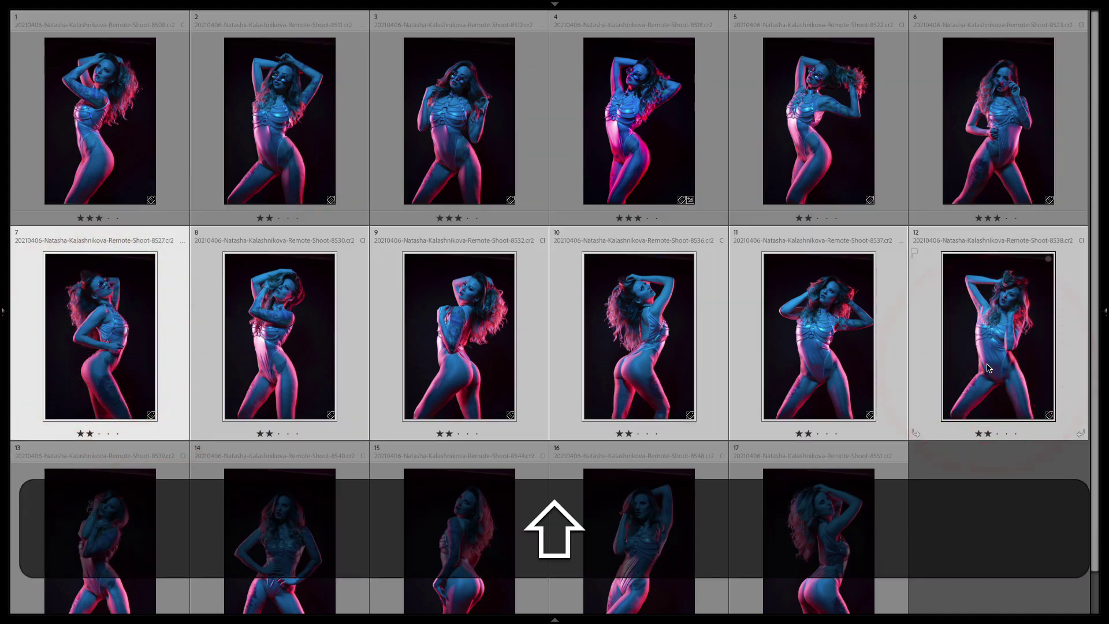
pyautogui.press('n')
# - Raise photos 8 and 9 of the two-star set to a three-star rating
pyautogui.click(501, 169)
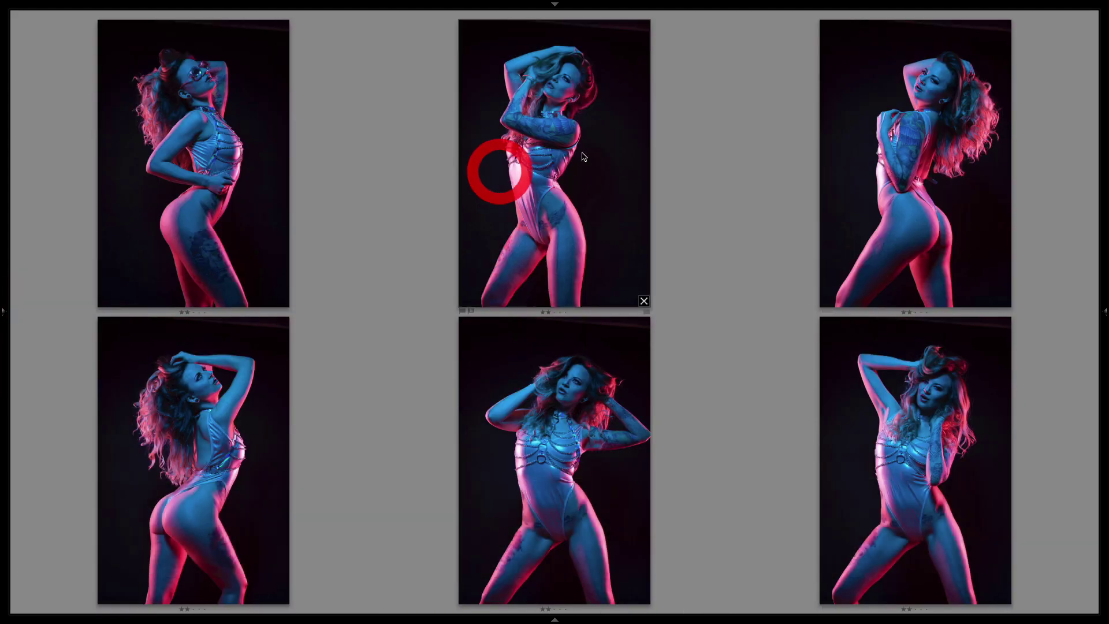
pyautogui.click(549, 161)
pyautogui.press('3')
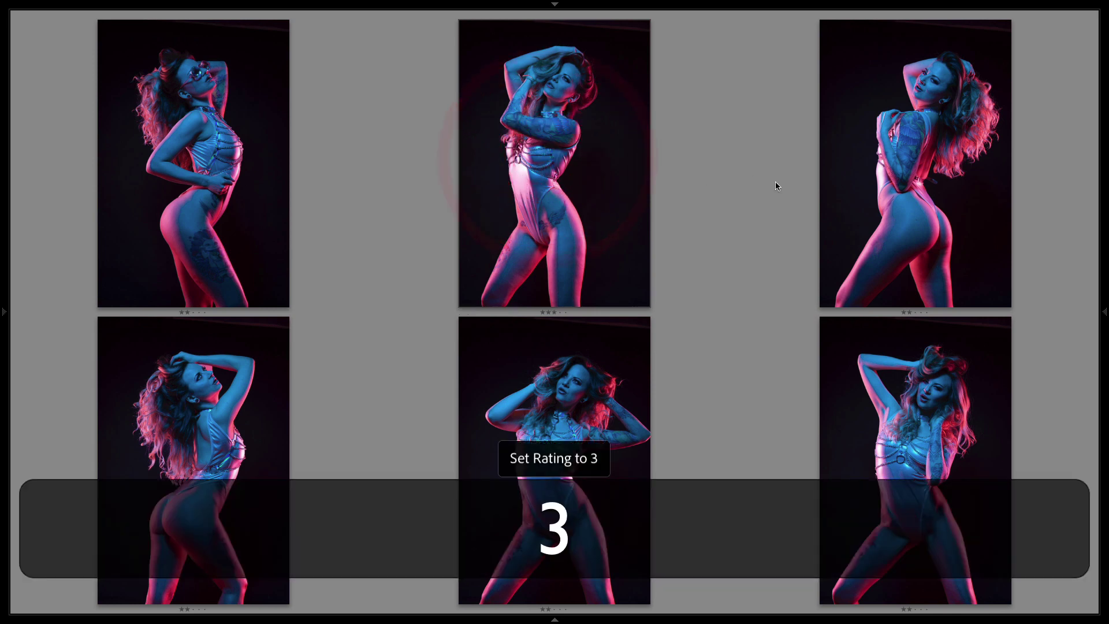
pyautogui.click(939, 173)
pyautogui.press('3')
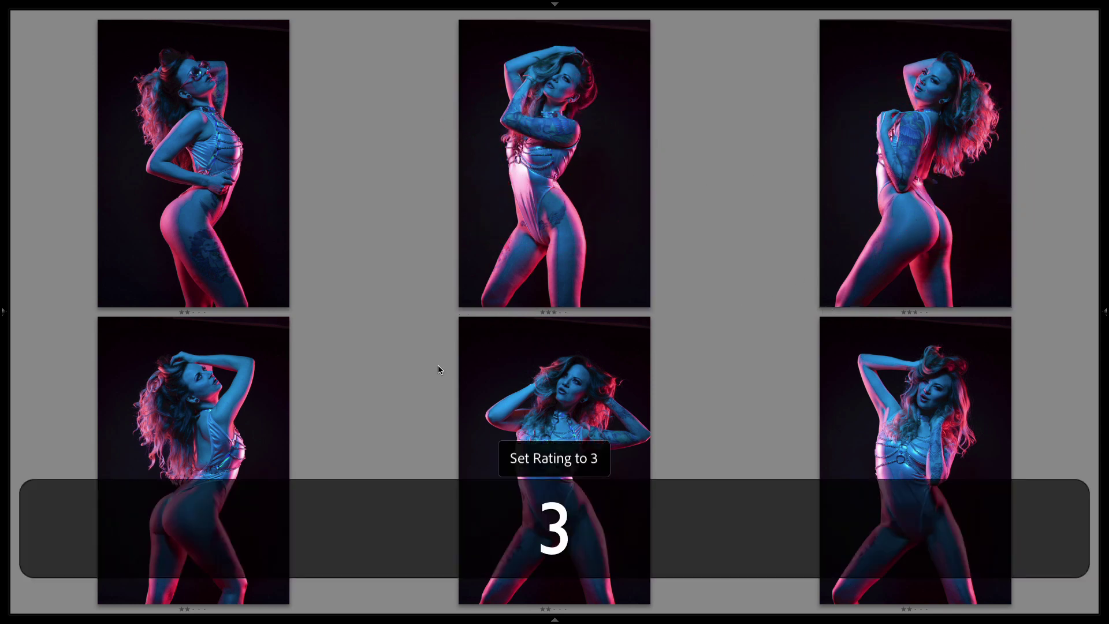
pyautogui.click(552, 387)
pyautogui.press('3')
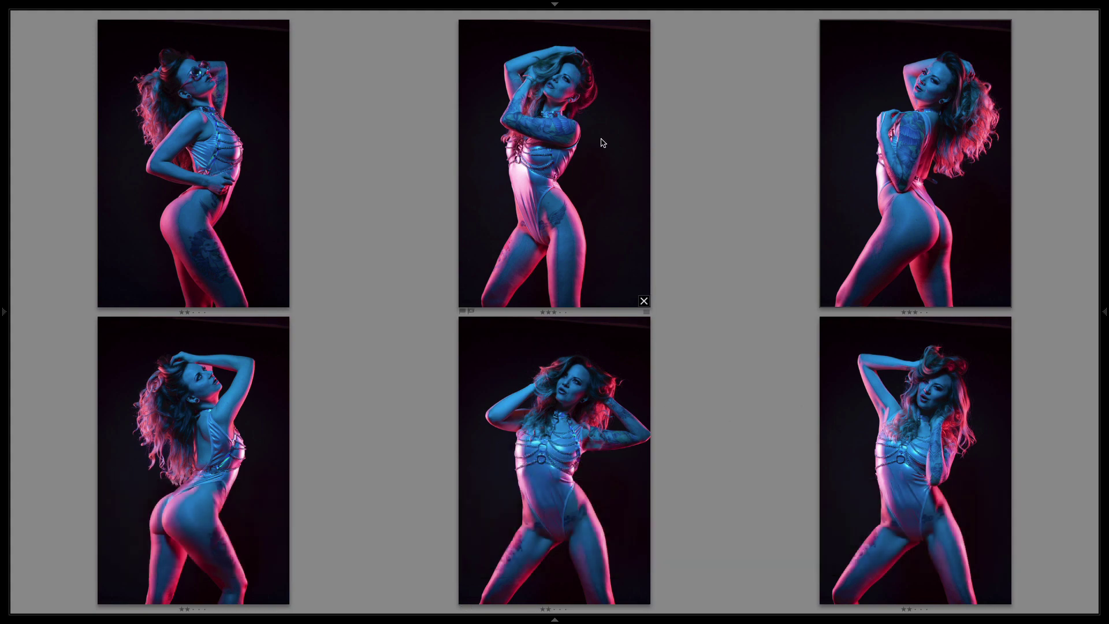
# - Return to the grid, select photos 13 to 17 of the two-star set and open them in Survey view
pyautogui.press('g')
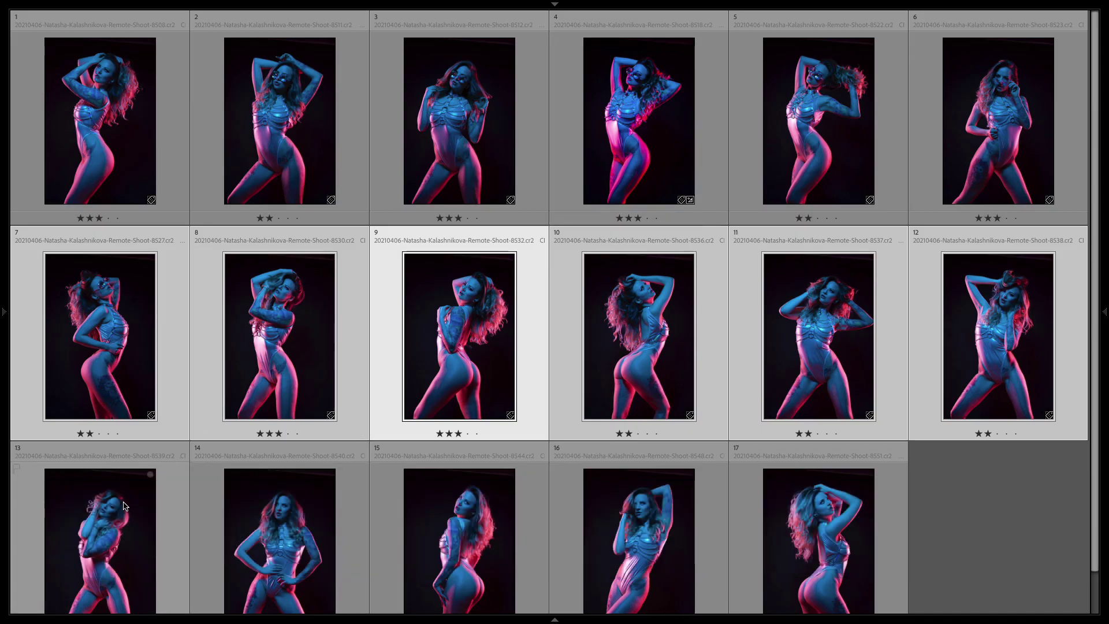
pyautogui.click(123, 502)
pyautogui.keyDown('shift'); pyautogui.click(823, 492); pyautogui.keyUp('shift')
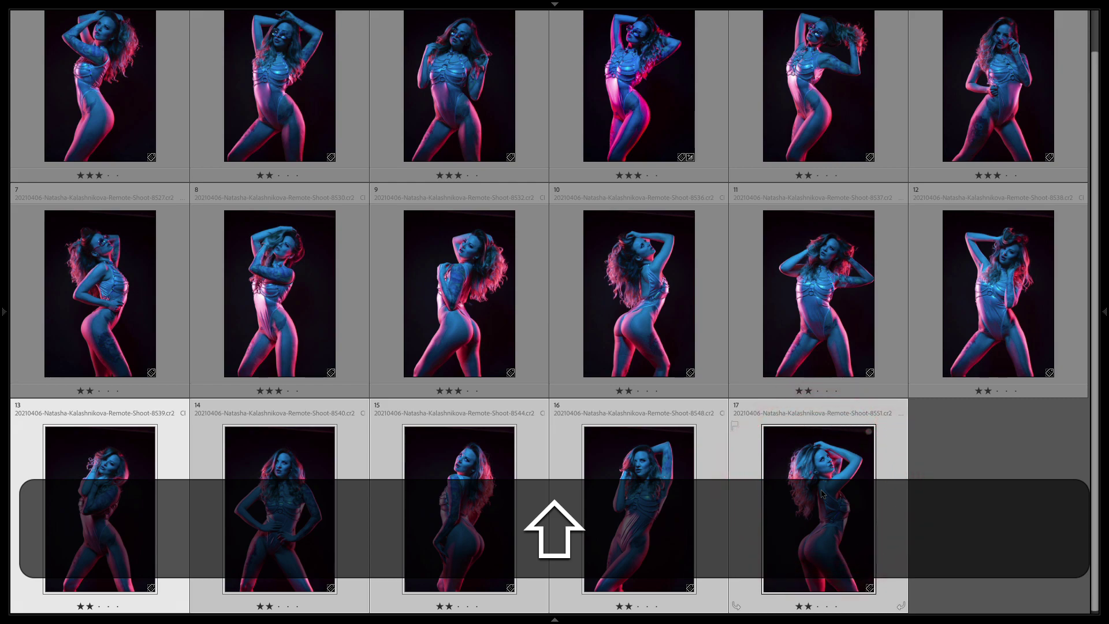
pyautogui.press('n')
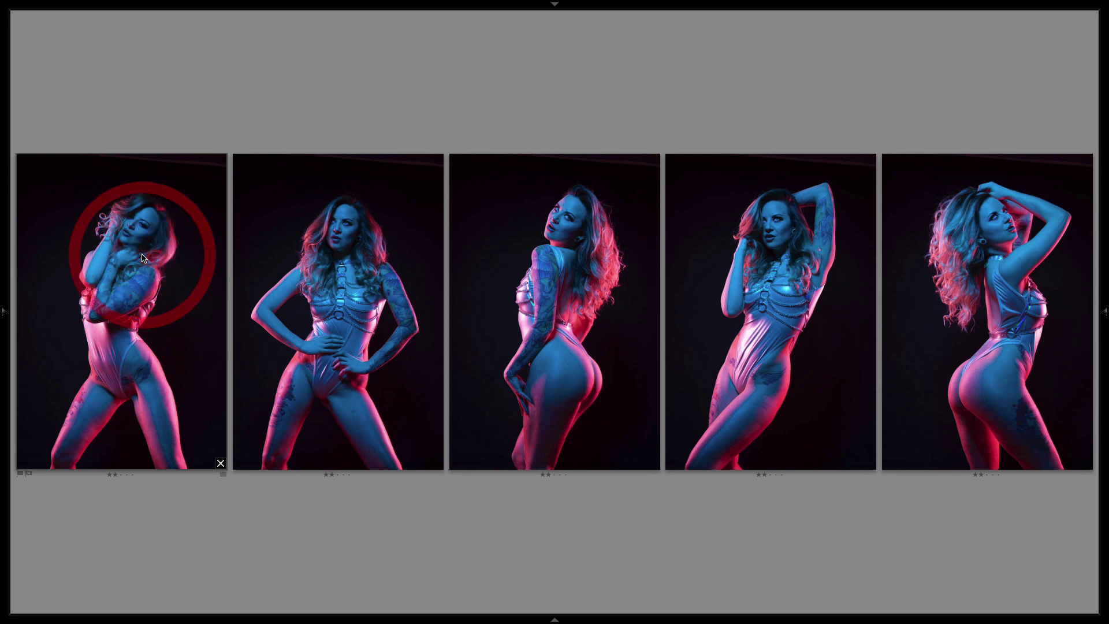
# - Raise photos 13, 14 and 16 of the two-star set to a three-star rating
pyautogui.press('3')
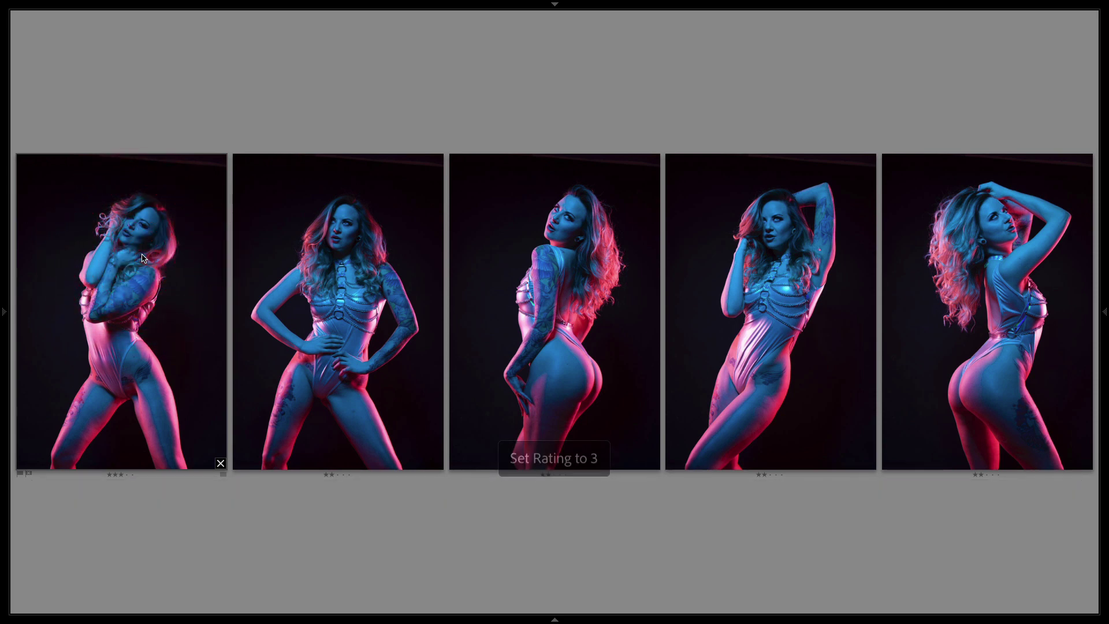
pyautogui.click(396, 299)
pyautogui.press('3')
pyautogui.click(788, 329)
pyautogui.press('3')
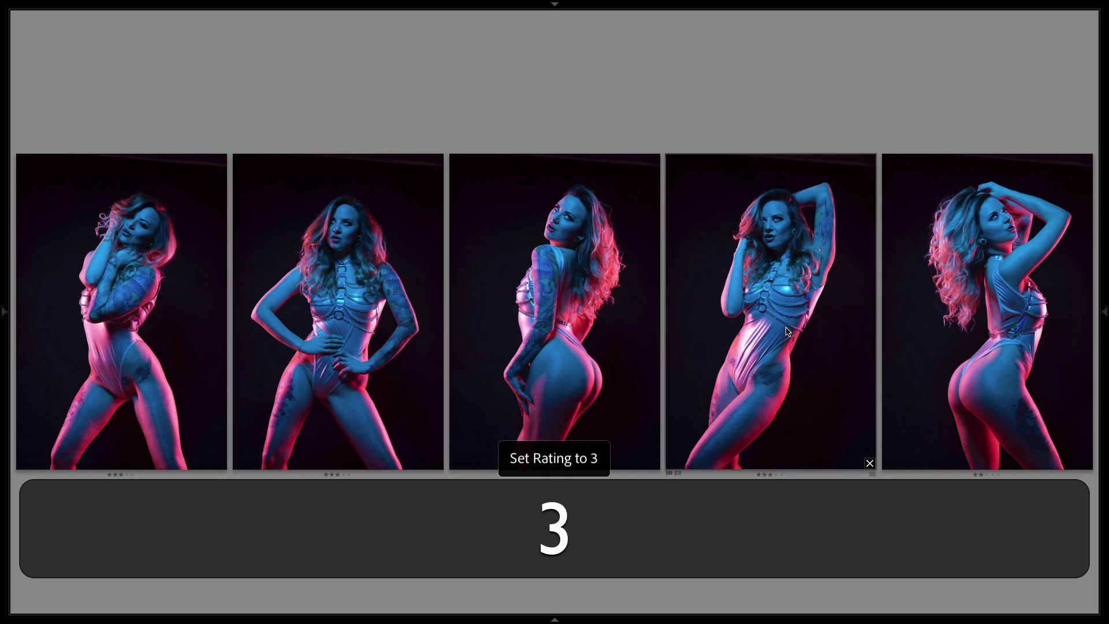
# - Return to the grid, filter the collection to three stars and higher, and open all the filtered photos in Survey view
pyautogui.press('g')
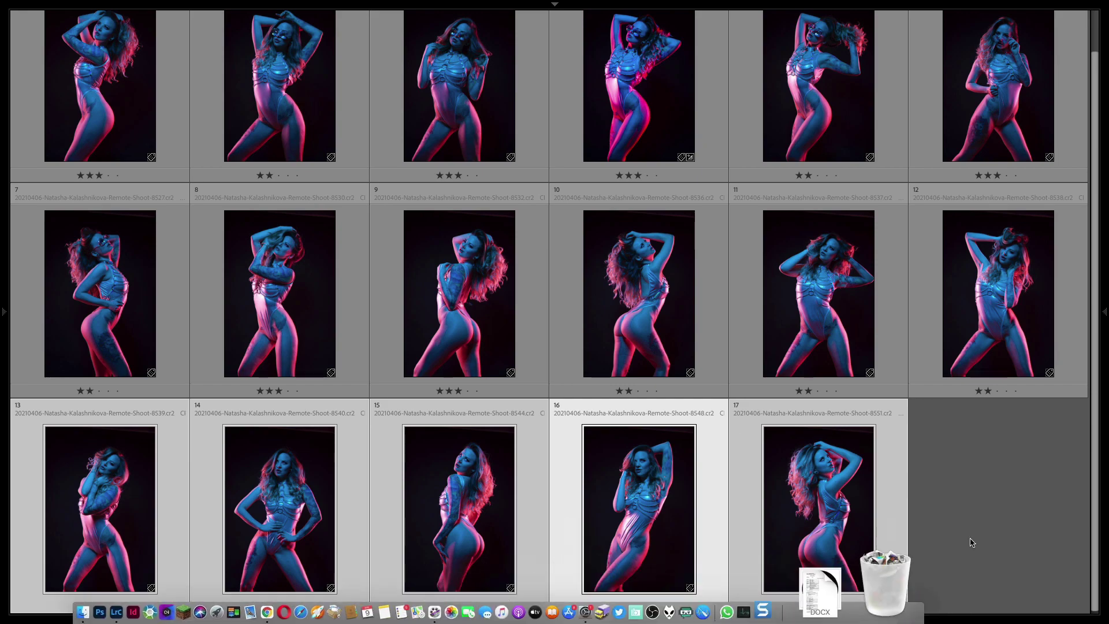
pyautogui.click(556, 620)
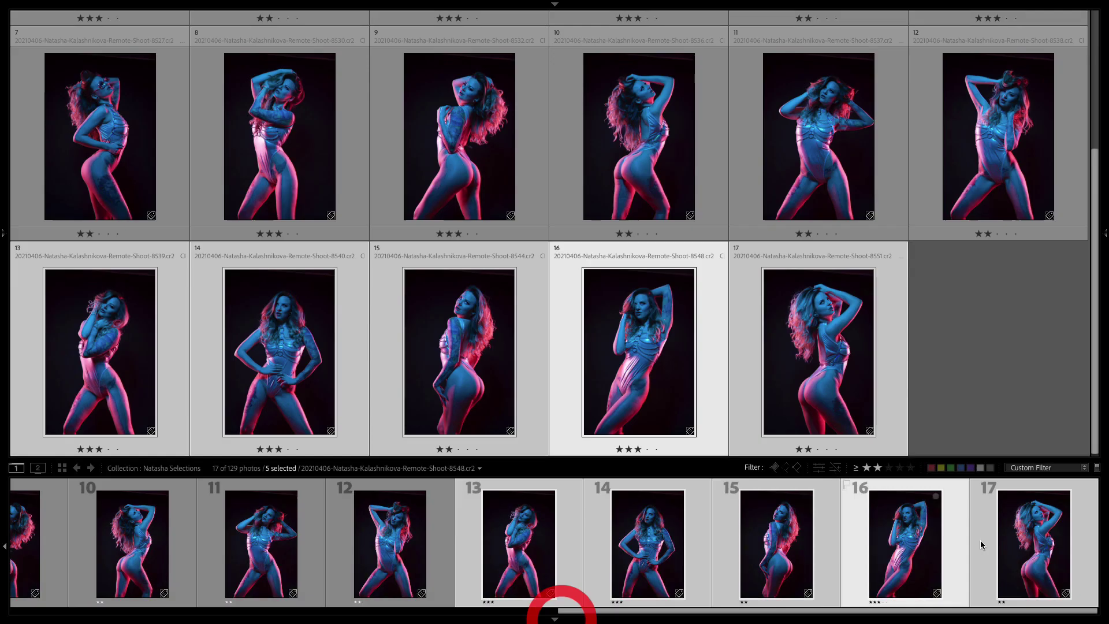
pyautogui.click(889, 468)
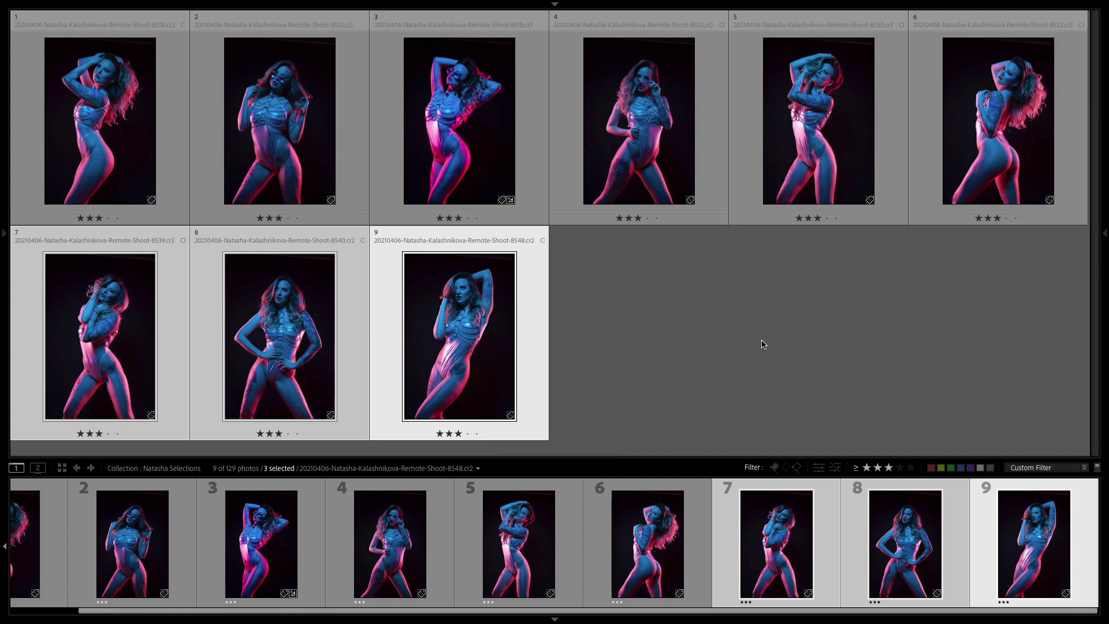
pyautogui.keyDown('shift'); pyautogui.click(158, 132); pyautogui.keyUp('shift')
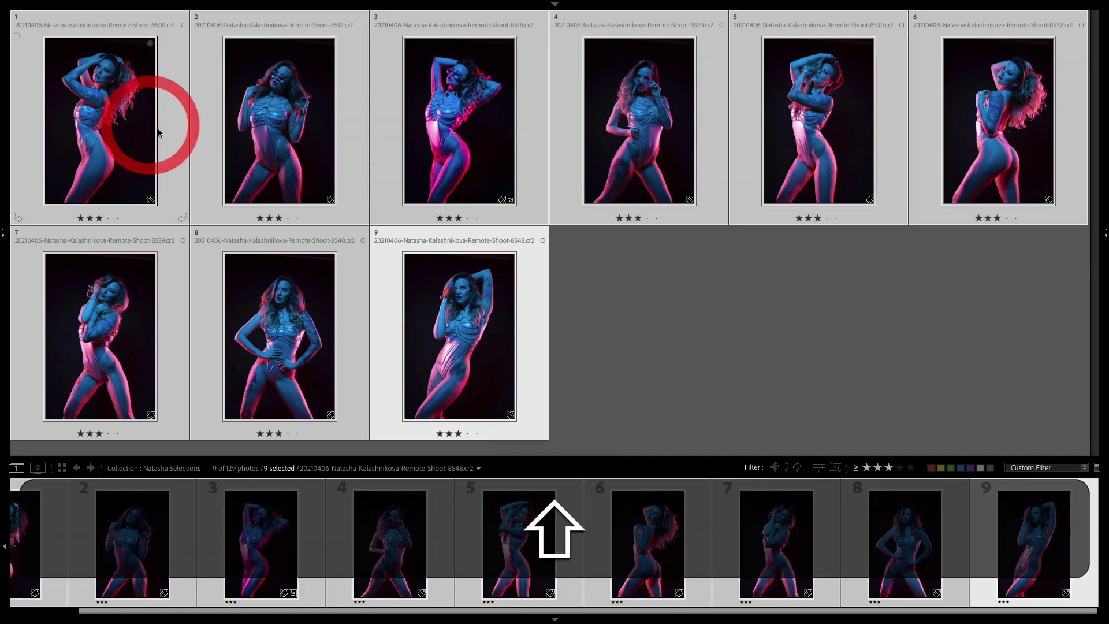
pyautogui.press('n')
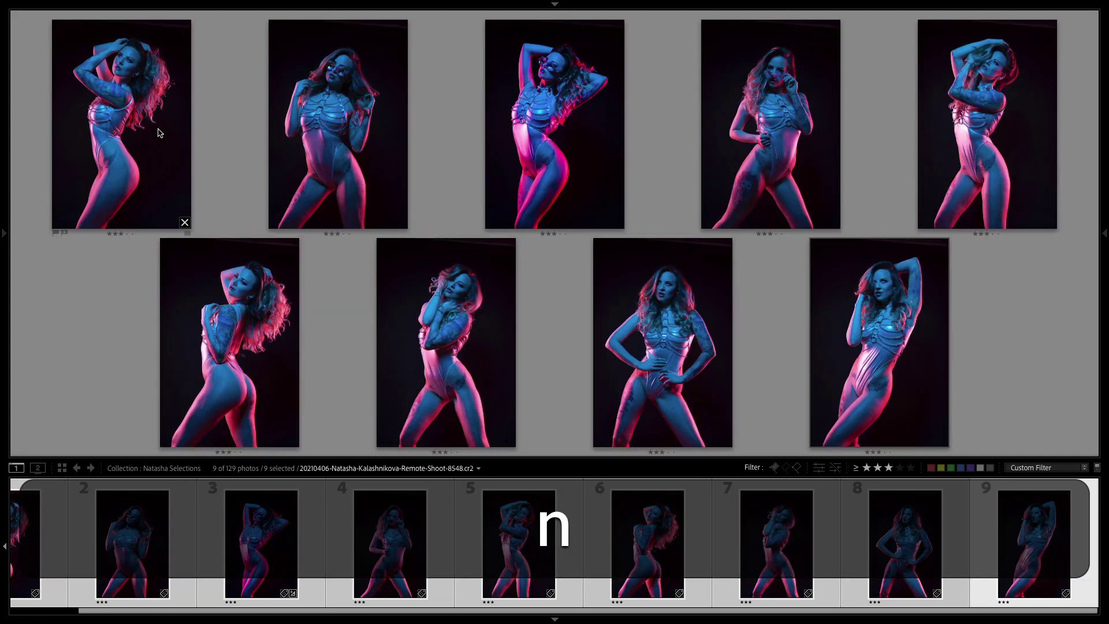
# - Give photos 1, 3, 5 and 9 of the three-star set a red label and filter the set to red-labelled photos
pyautogui.click(557, 128)
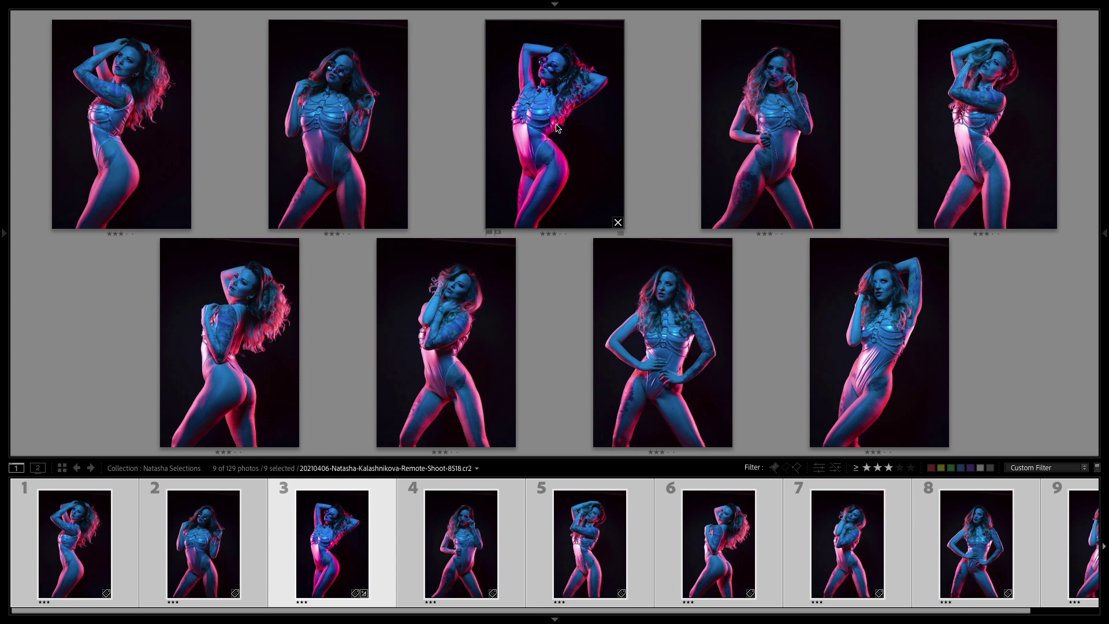
pyautogui.press('6')
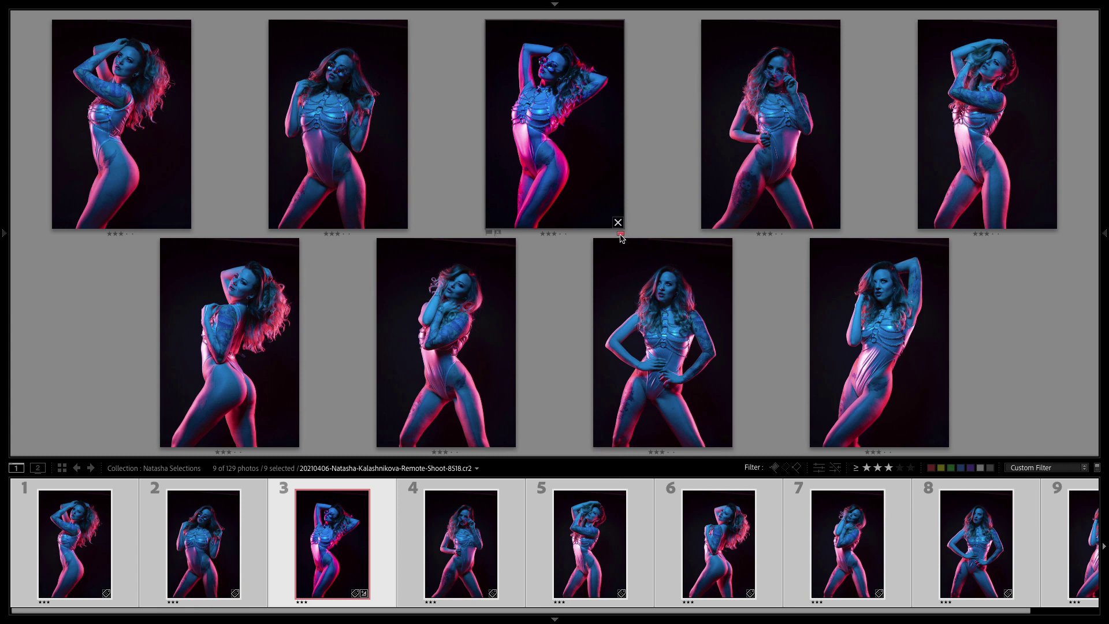
pyautogui.click(947, 152)
pyautogui.press('6')
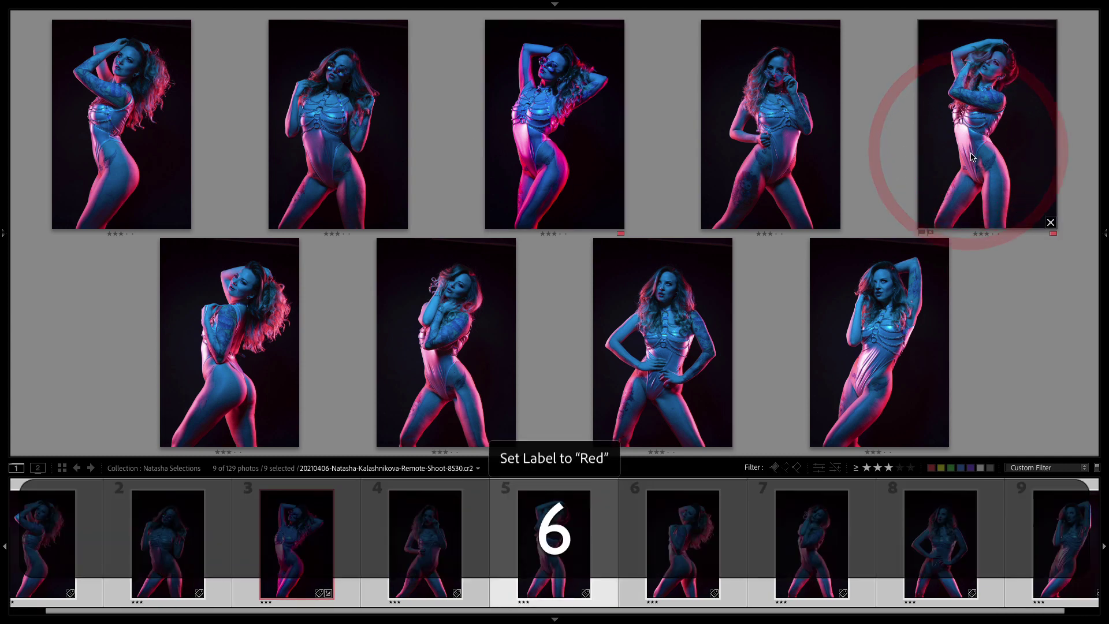
pyautogui.click(141, 149)
pyautogui.press('6')
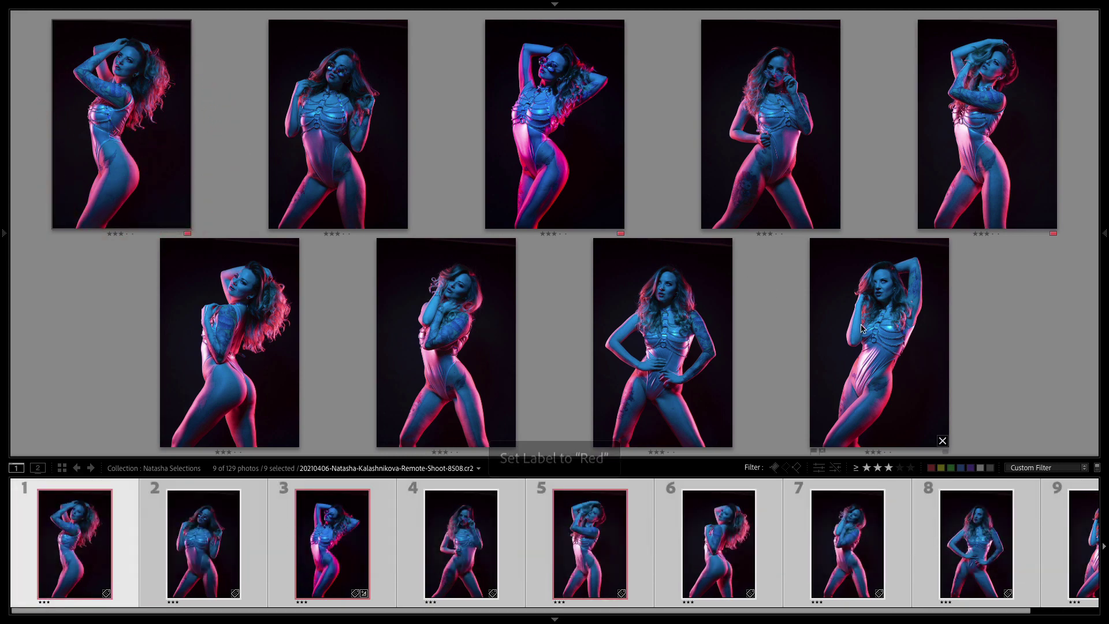
pyautogui.click(861, 325)
pyautogui.press('6')
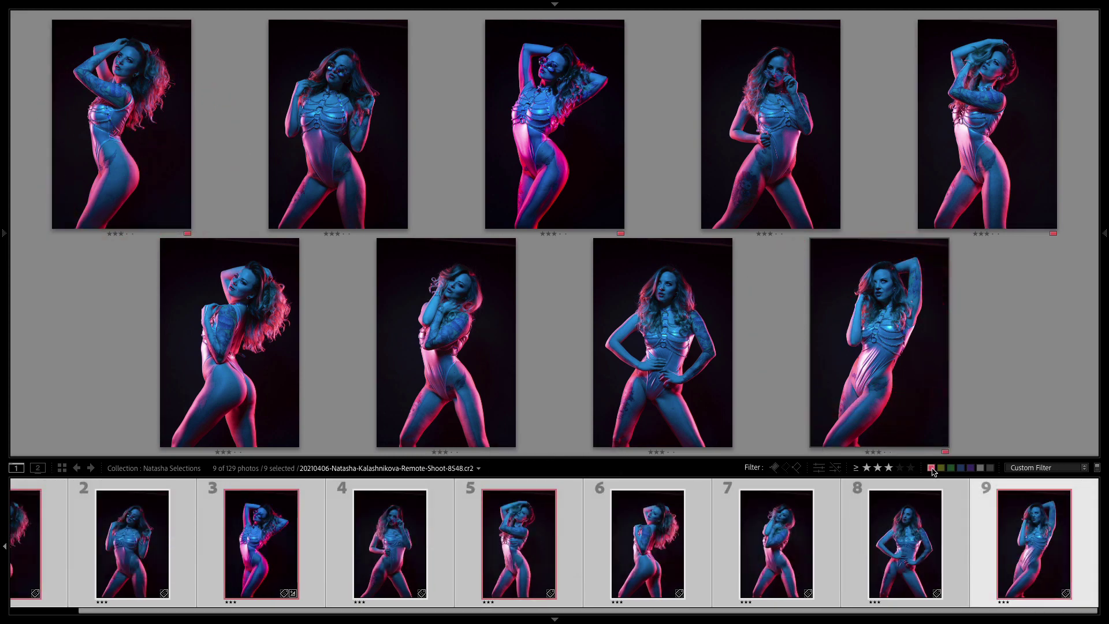
pyautogui.click(931, 468)
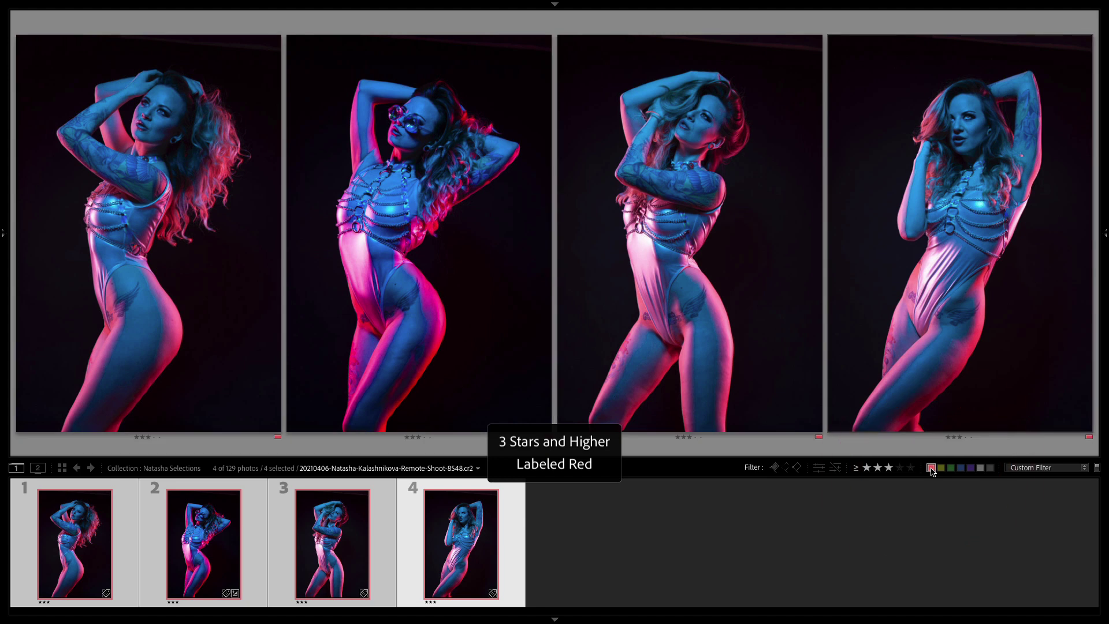